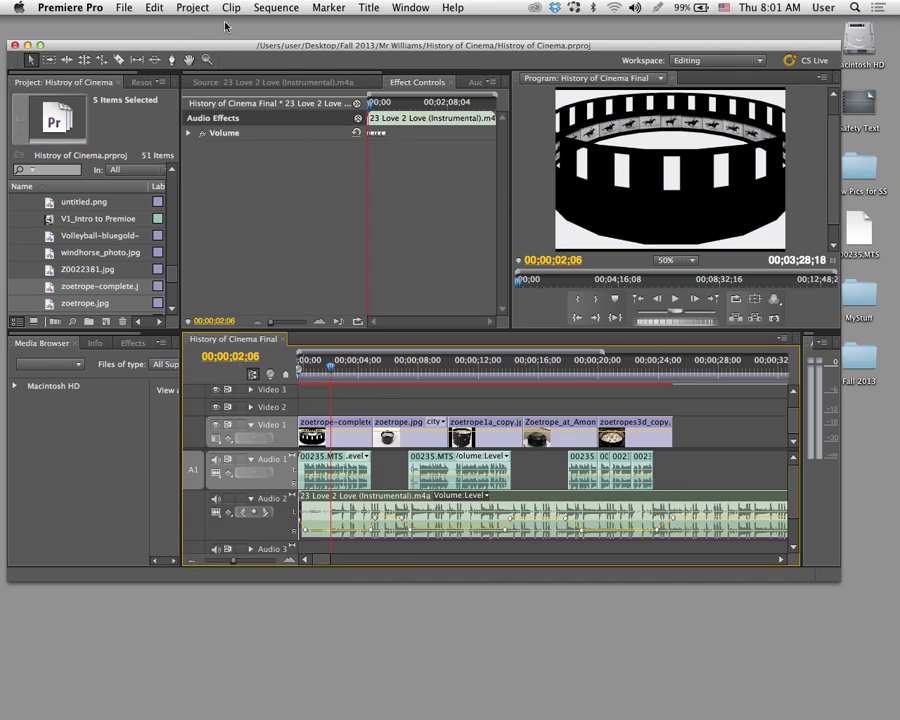
Step: Create a new sequence with the DV-NTSC Standard 48kHz preset, named "HOC Final_" followed by the teacher's name
{"action": "left_click_drag", "start_coordinate": [222, 41], "coordinate": [244, 52]}
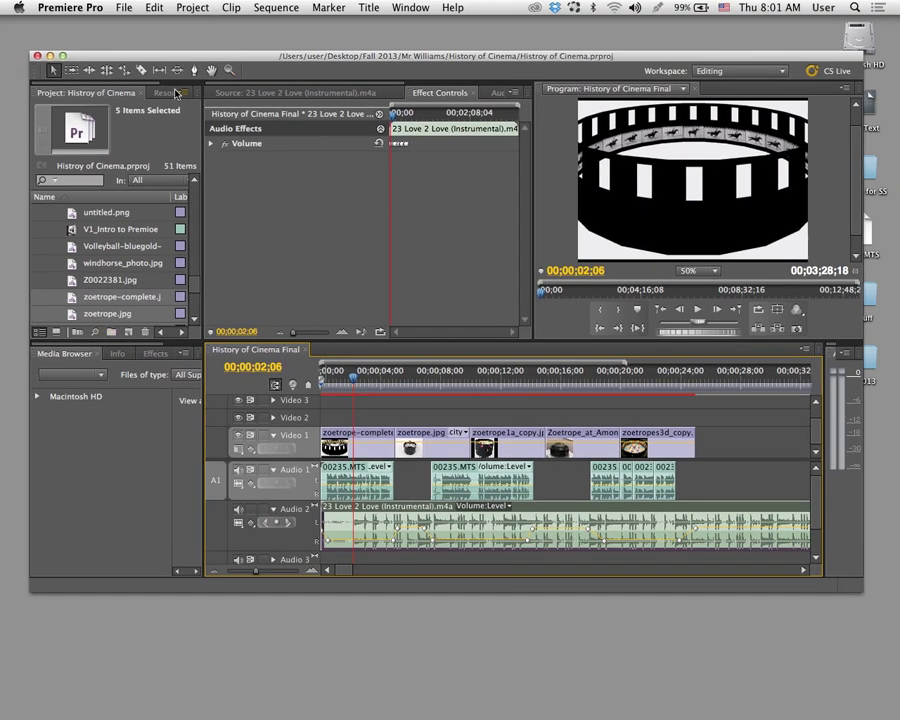
{"action": "left_click", "coordinate": [122, 7]}
{"action": "mouse_move", "coordinate": [135, 24]}
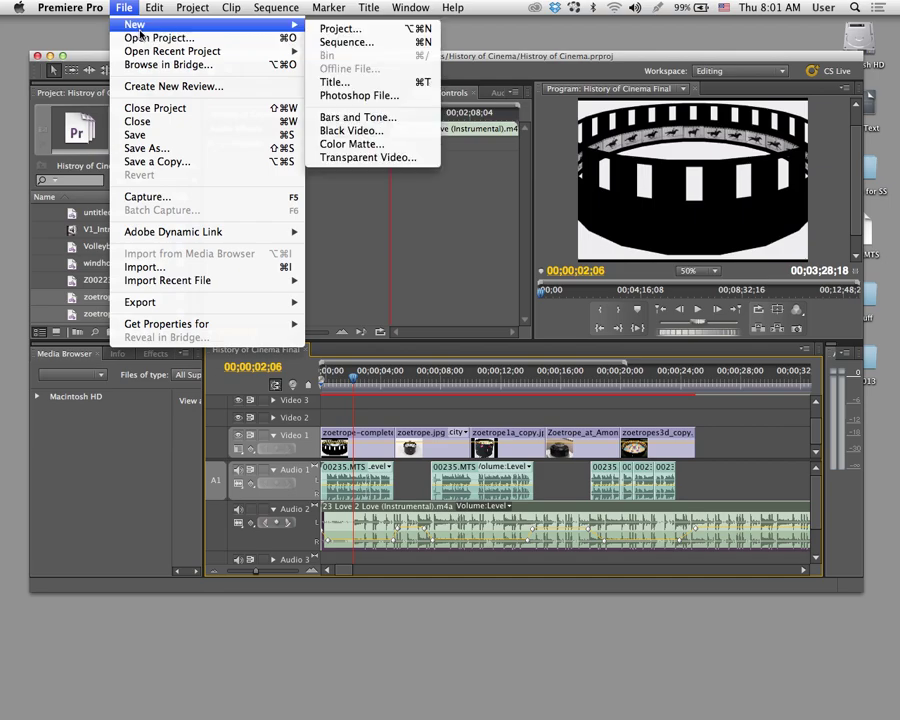
{"action": "left_click", "coordinate": [362, 42]}
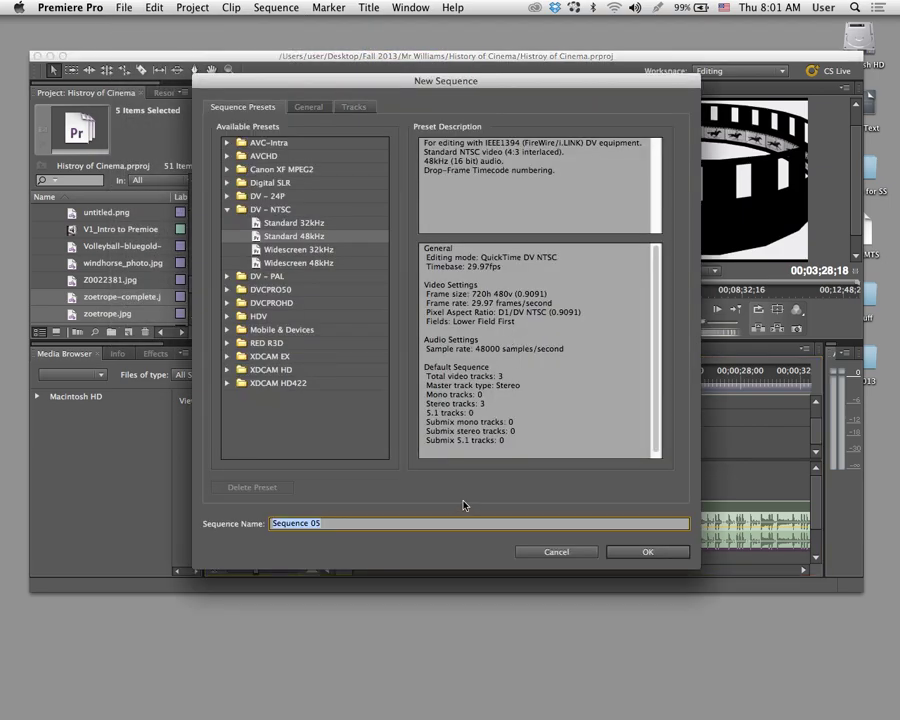
{"action": "type", "text": "HOC Final_Mr Will"}
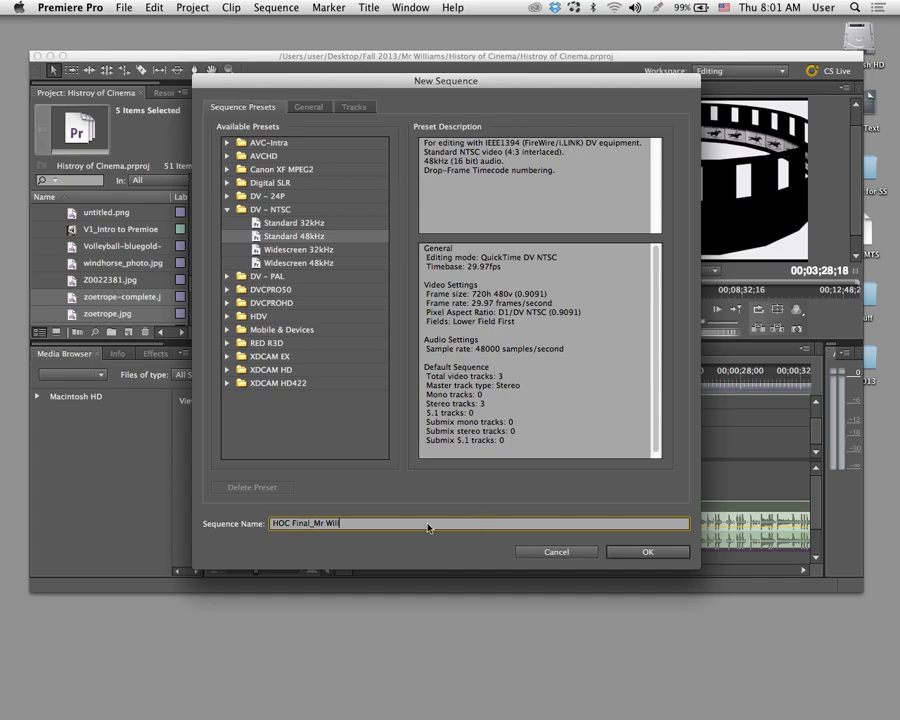
{"action": "left_click", "coordinate": [295, 238]}
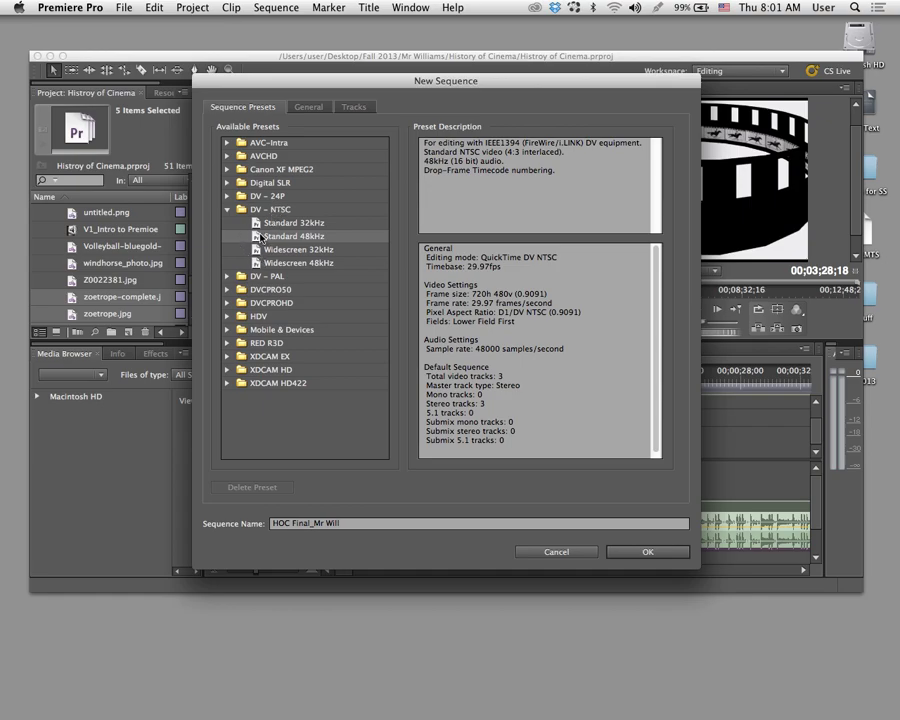
{"action": "left_click", "coordinate": [656, 552]}
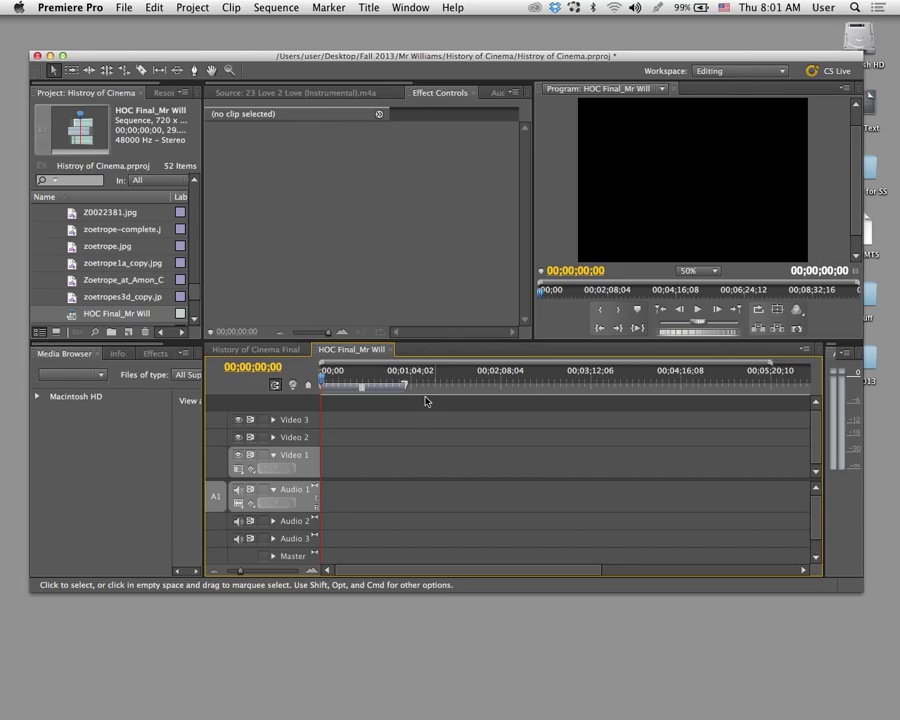
Step: Collapse the history images bin and make the project list tall enough to show all its items
{"action": "scroll", "coordinate": [80, 272], "scroll_direction": "up", "scroll_amount": 10}
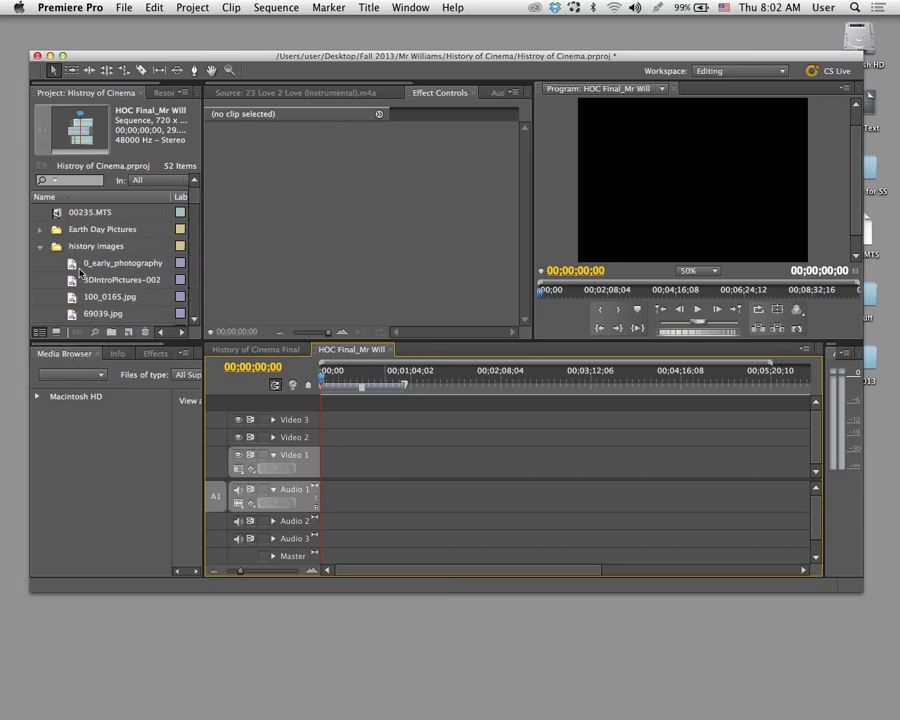
{"action": "left_click", "coordinate": [40, 246]}
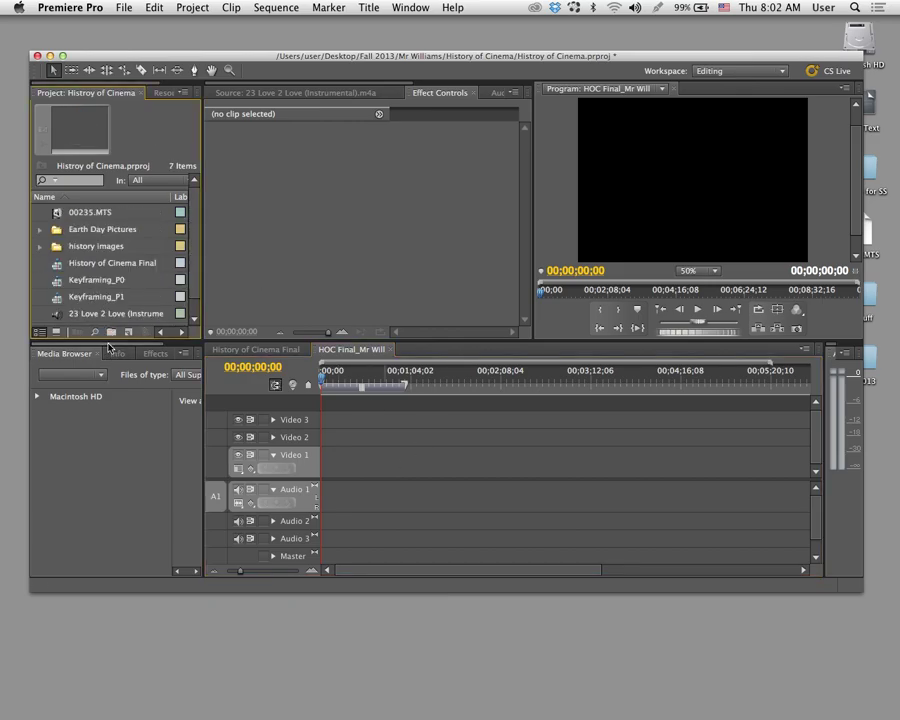
{"action": "left_click_drag", "start_coordinate": [110, 341], "coordinate": [131, 440]}
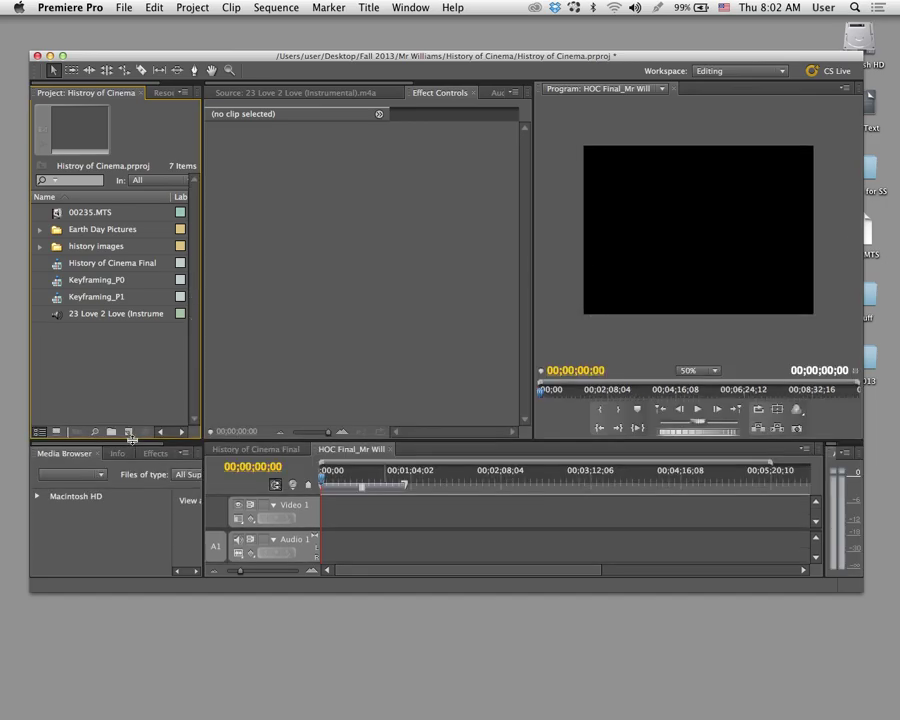
Step: Locate the original 00235.MTS recording on the desktop, then return to the Premiere Pro project
{"action": "left_click_drag", "start_coordinate": [253, 60], "coordinate": [306, 146]}
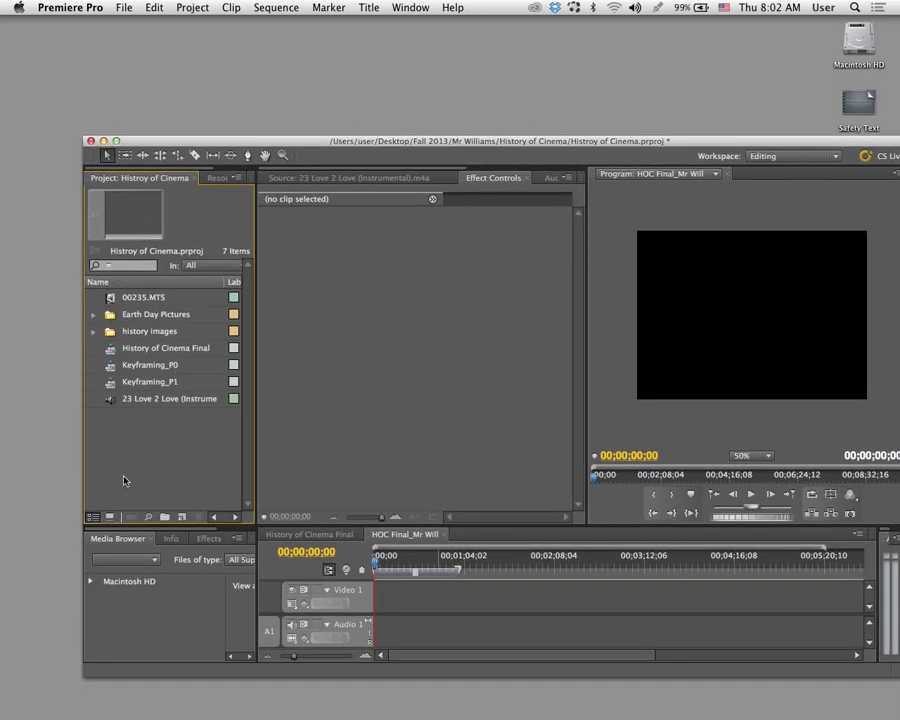
{"action": "left_click_drag", "start_coordinate": [342, 144], "coordinate": [225, 148]}
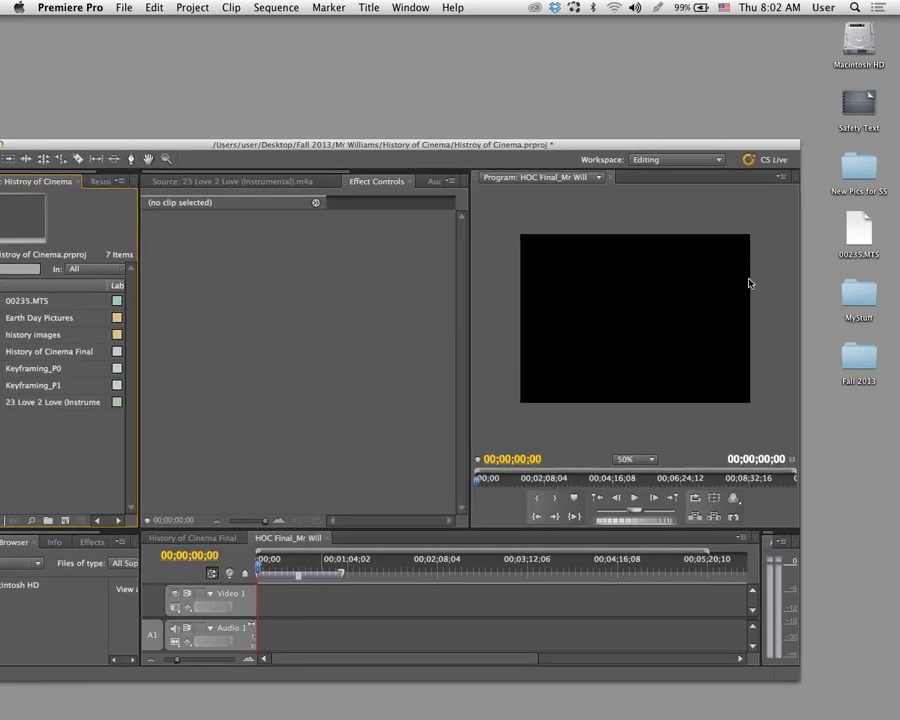
{"action": "left_click", "coordinate": [816, 228]}
{"action": "left_click", "coordinate": [853, 232]}
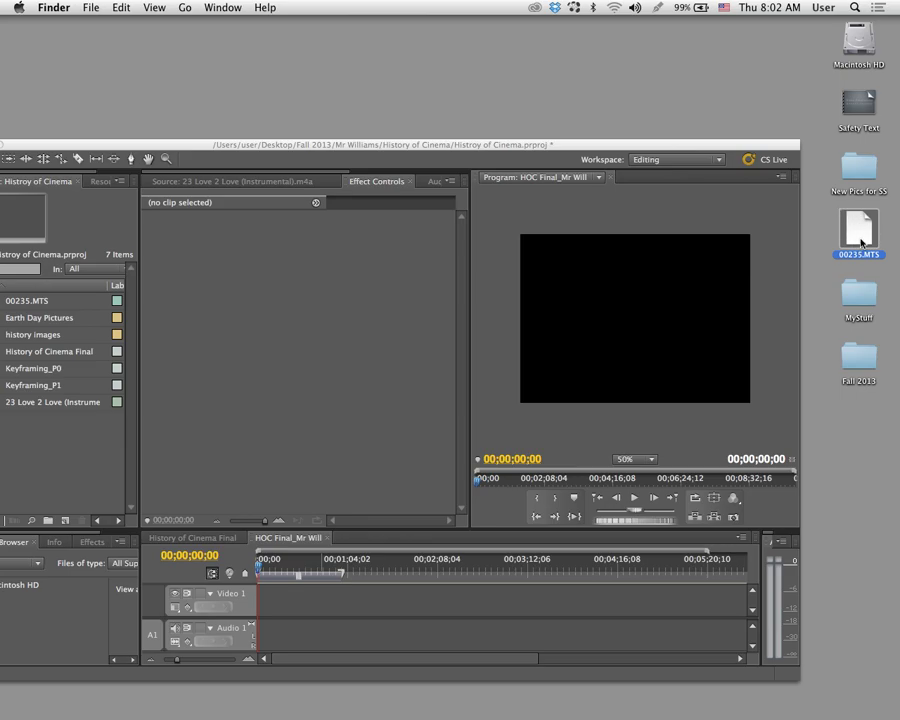
{"action": "left_click_drag", "start_coordinate": [351, 145], "coordinate": [503, 89]}
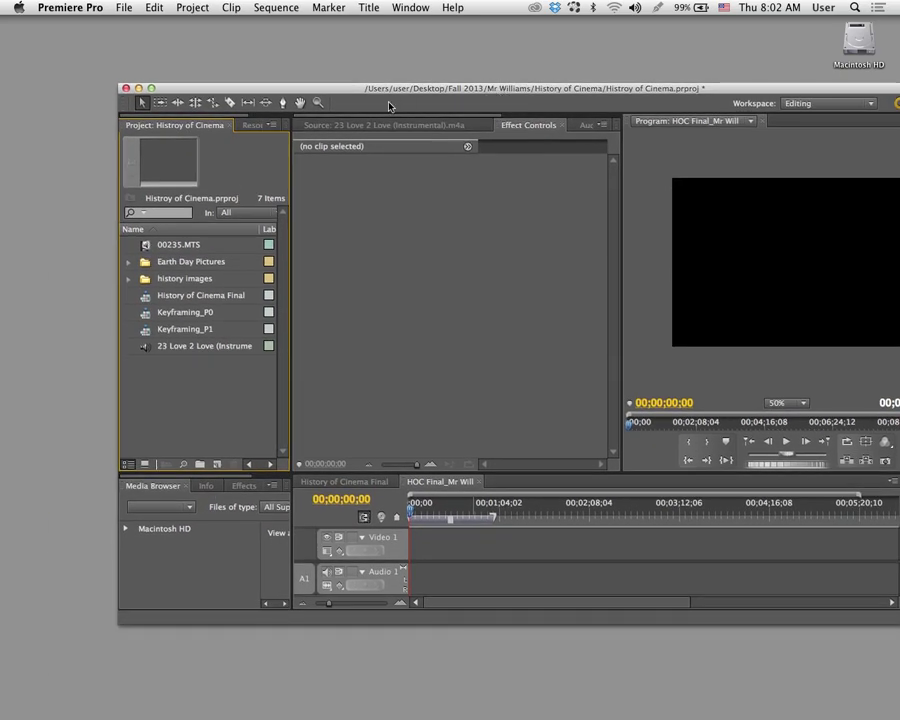
Step: Load the 00235.MTS clip from the project into the Source monitor
{"action": "left_click", "coordinate": [347, 126]}
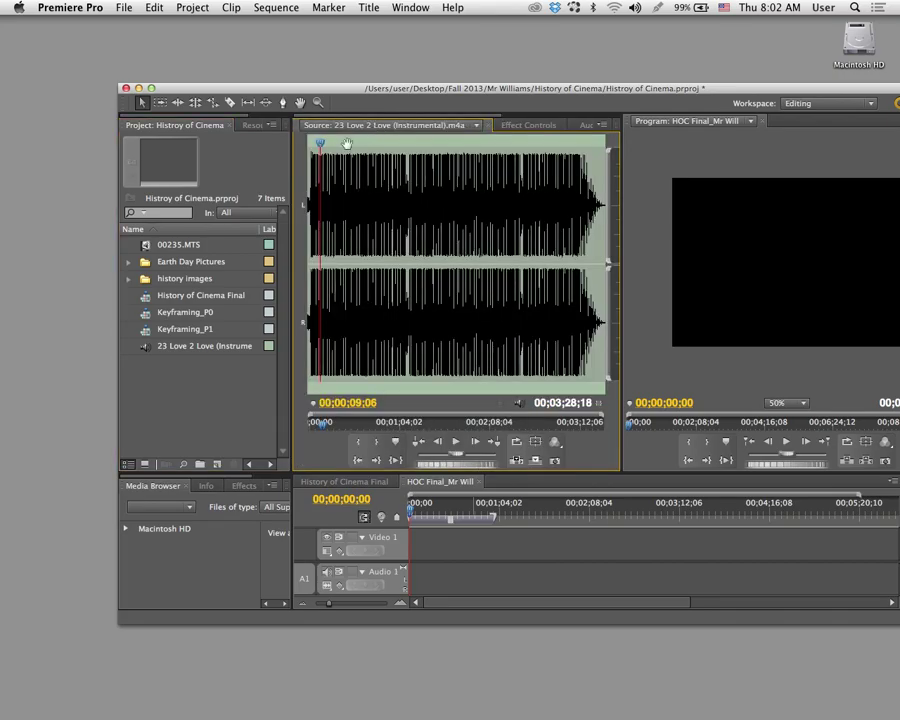
{"action": "left_click", "coordinate": [146, 247]}
{"action": "left_click_drag", "start_coordinate": [146, 247], "coordinate": [452, 284]}
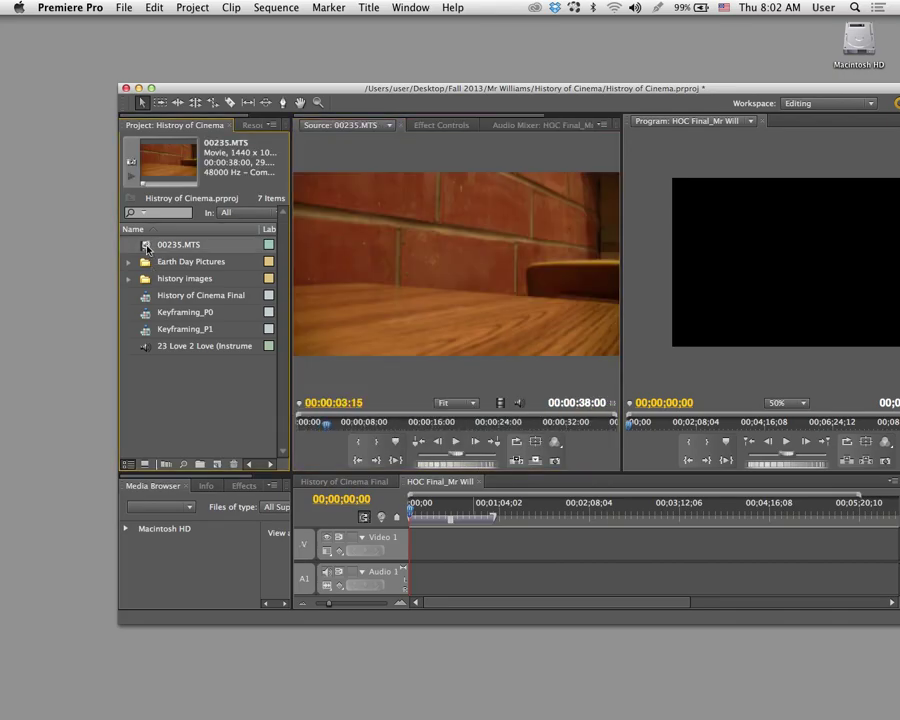
{"action": "left_click_drag", "start_coordinate": [414, 88], "coordinate": [302, 68]}
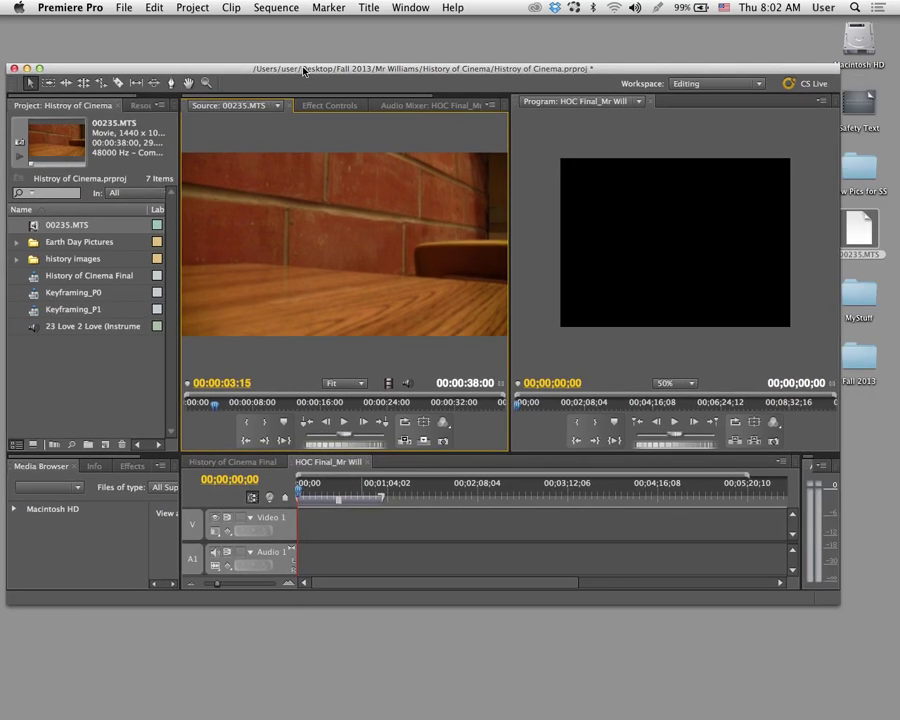
Step: Play the 00235.MTS clip from its beginning to the end in the Source monitor to review its audio
{"action": "left_click", "coordinate": [345, 422]}
{"action": "left_click", "coordinate": [345, 422]}
{"action": "left_click_drag", "start_coordinate": [229, 408], "coordinate": [143, 412]}
{"action": "left_click", "coordinate": [345, 422]}
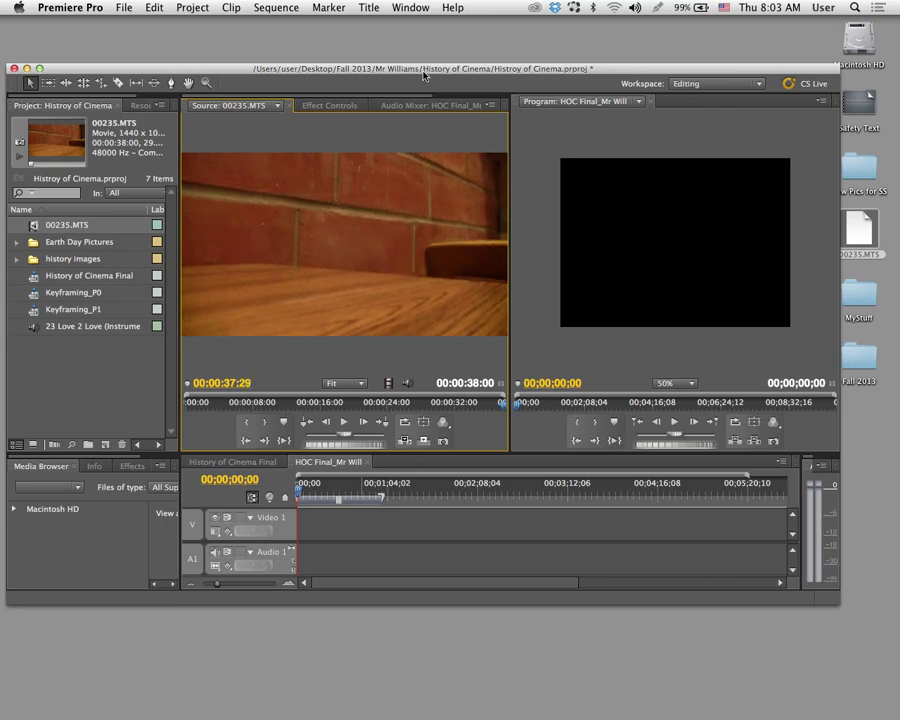
Step: Add only the audio of 00235.MTS to Audio 1, leaving a gap of about 38 seconds before it
{"action": "left_click_drag", "start_coordinate": [425, 74], "coordinate": [447, 58]}
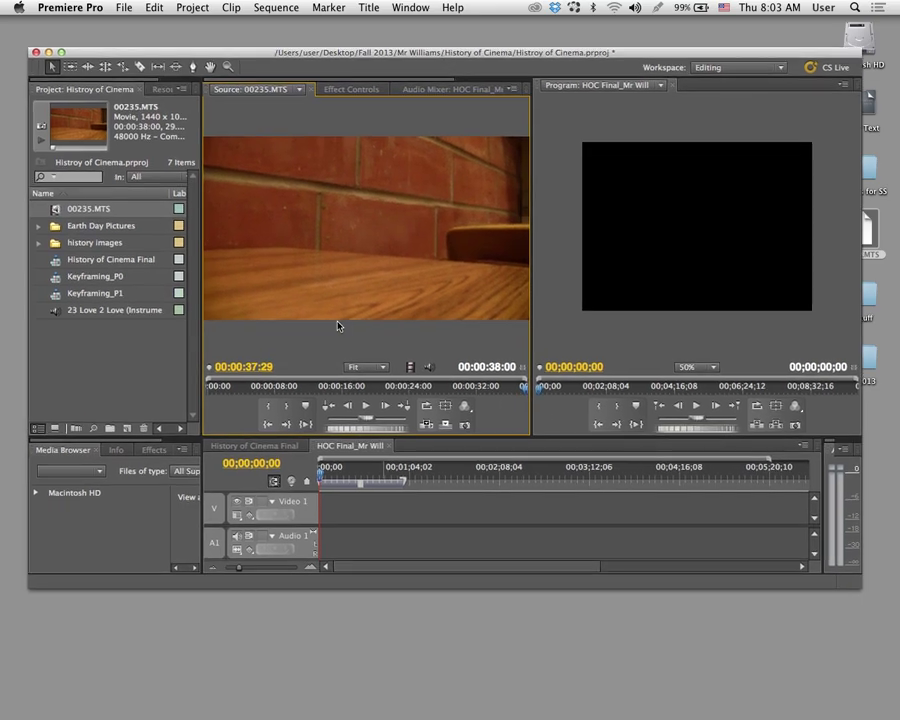
{"action": "left_click_drag", "start_coordinate": [252, 437], "coordinate": [250, 378]}
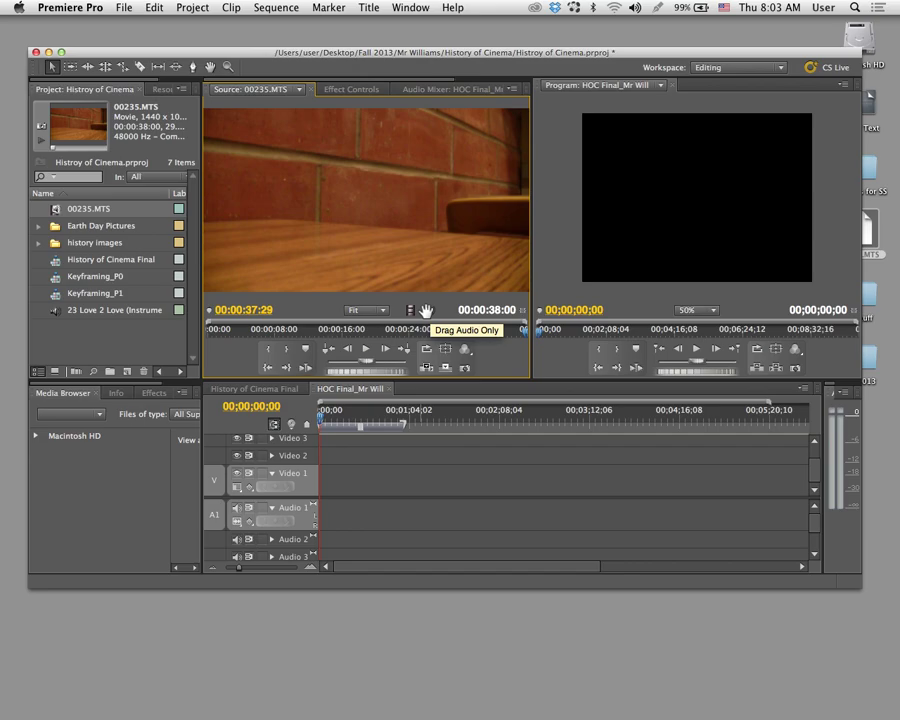
{"action": "left_click_drag", "start_coordinate": [431, 315], "coordinate": [326, 524]}
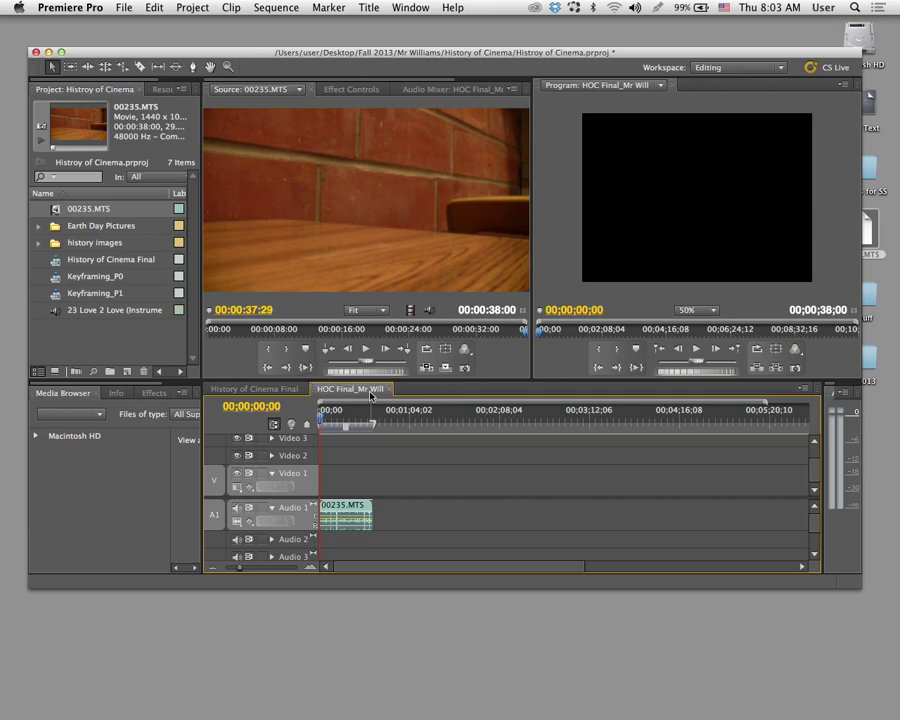
{"action": "left_click_drag", "start_coordinate": [300, 58], "coordinate": [313, 70]}
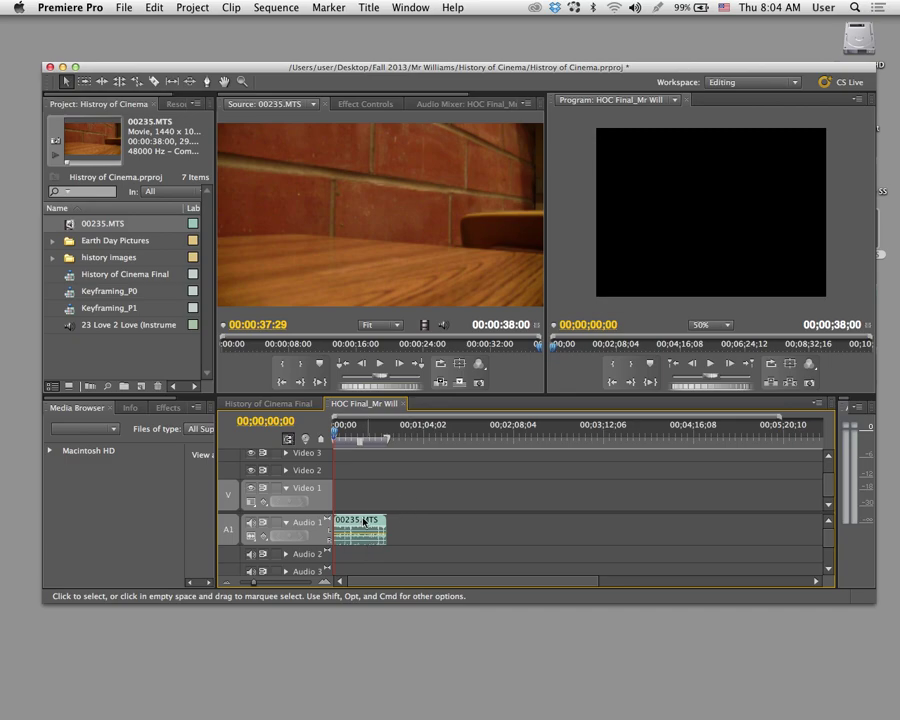
{"action": "left_click_drag", "start_coordinate": [369, 524], "coordinate": [411, 531]}
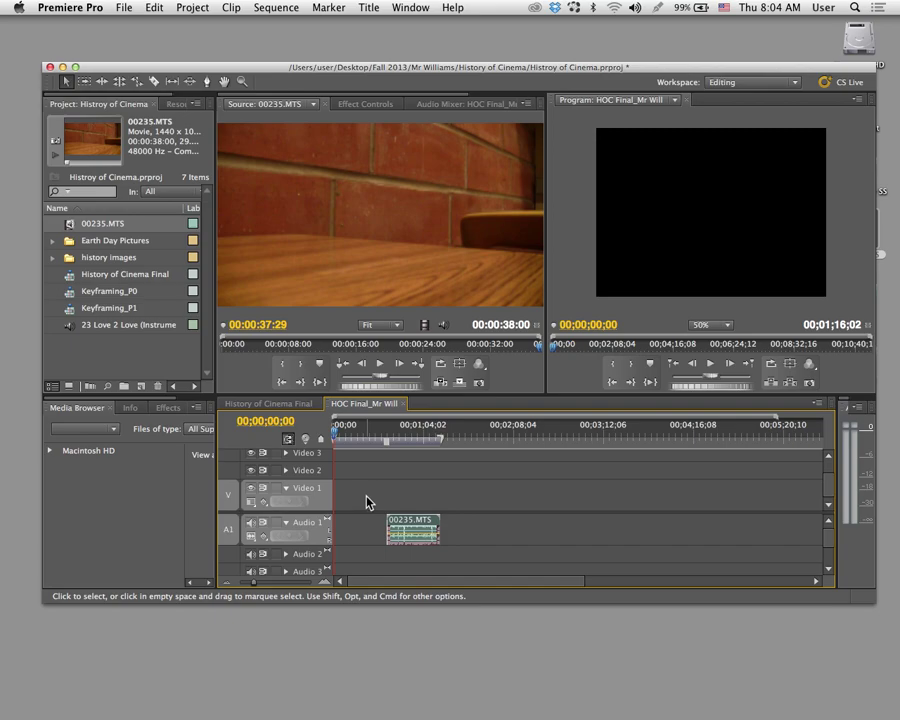
Step: Create a new 720 x 480 title named "opening title"
{"action": "key", "text": "super+t"}
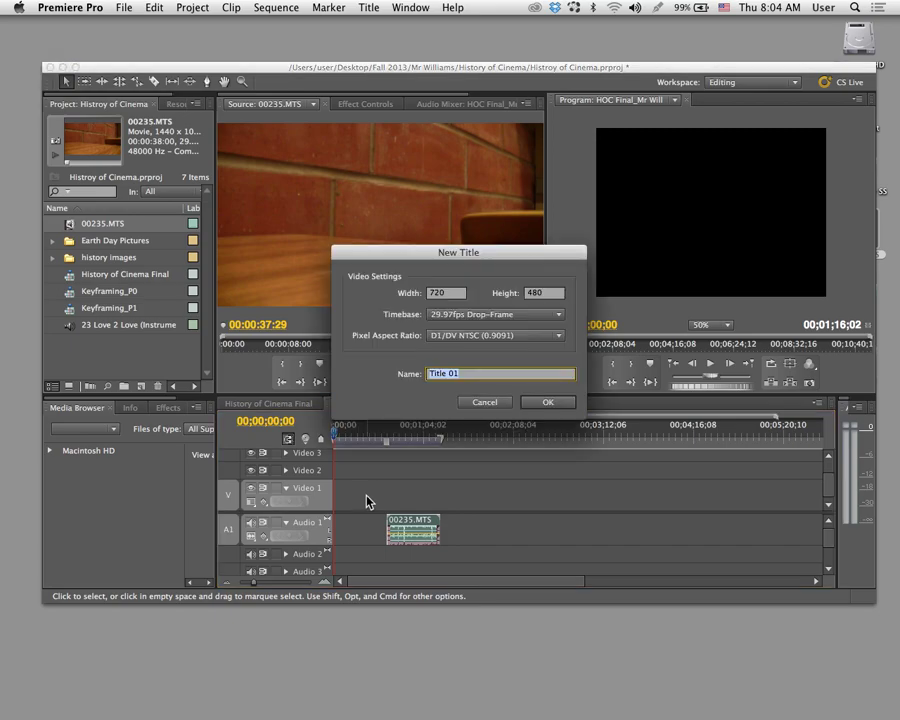
{"action": "type", "text": "oping"}
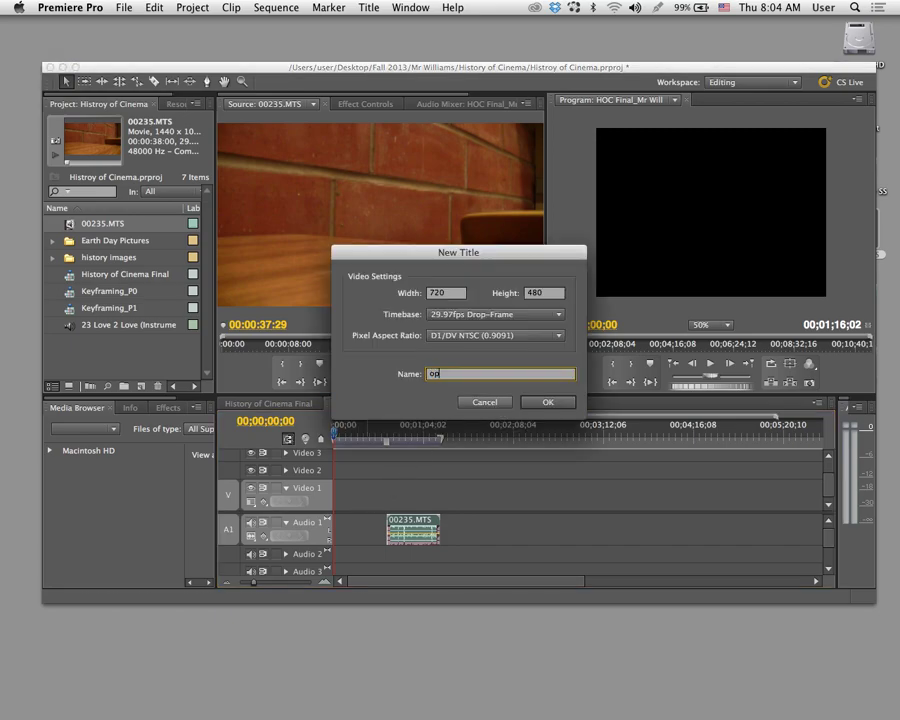
{"action": "key", "text": "BackSpace"}
{"action": "key", "text": "BackSpace"}
{"action": "type", "text": "ening ti"}
{"action": "key", "text": "Return"}
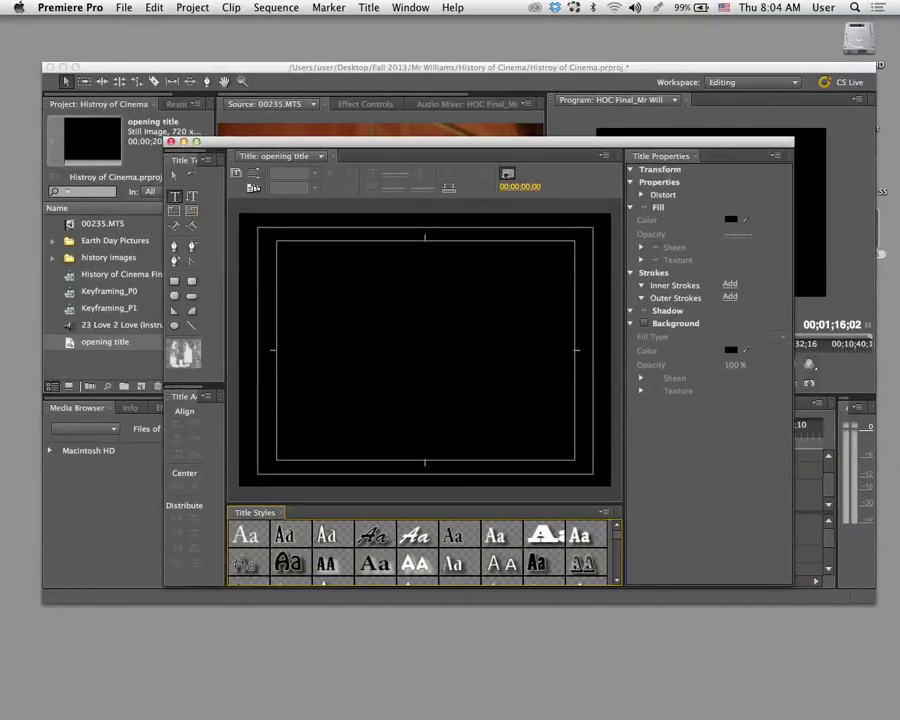
Step: Enter "History of Cinema" in the title, with each word on its own line
{"action": "left_click", "coordinate": [288, 300]}
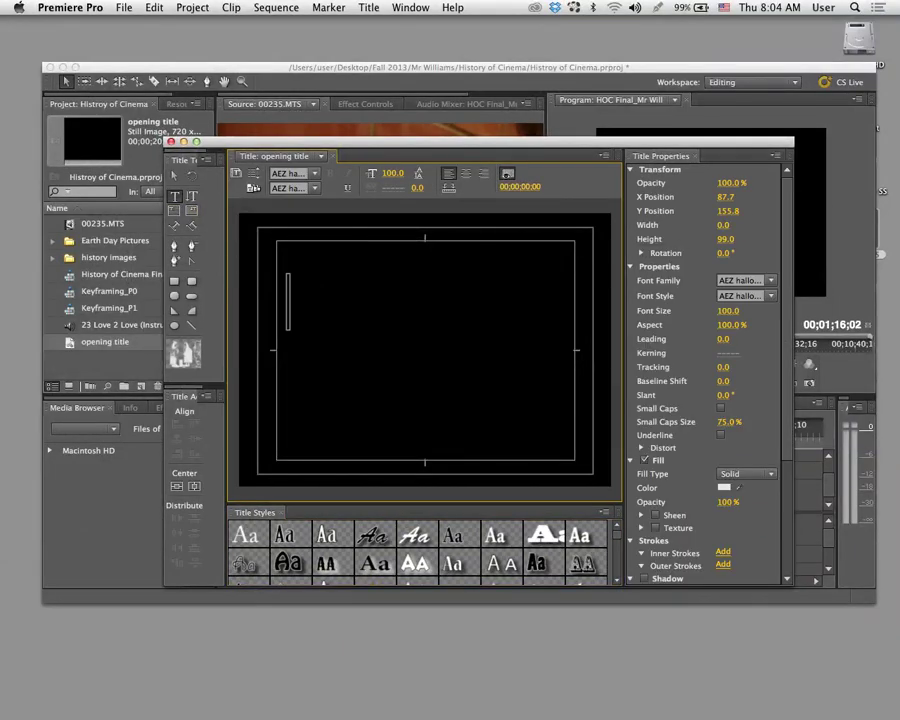
{"action": "type", "text": "ab"}
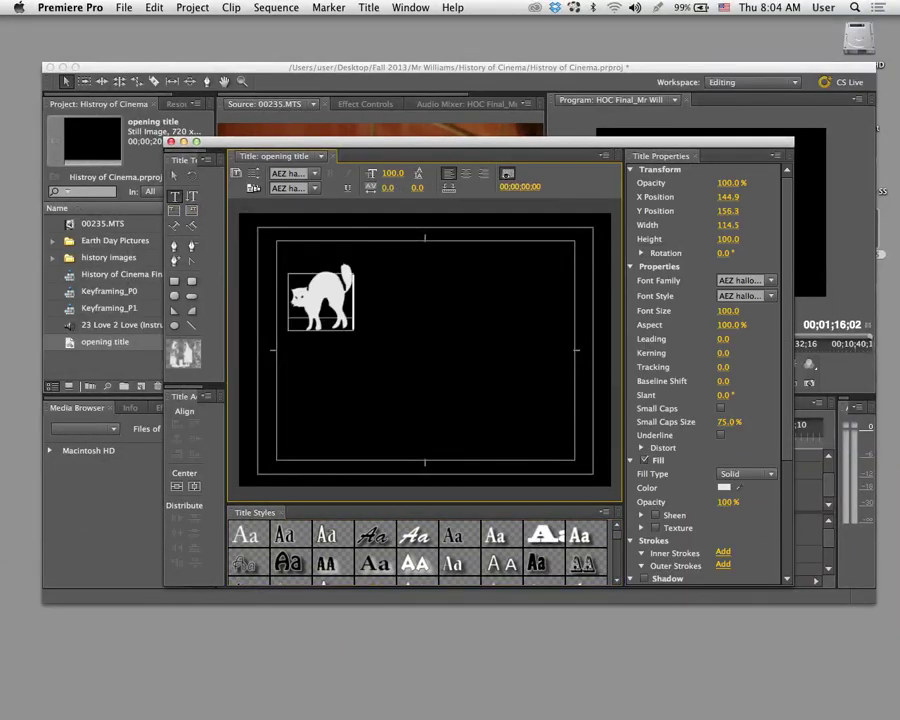
{"action": "key", "text": "BackSpace"}
{"action": "key", "text": "BackSpace"}
{"action": "type", "text": "abcd"}
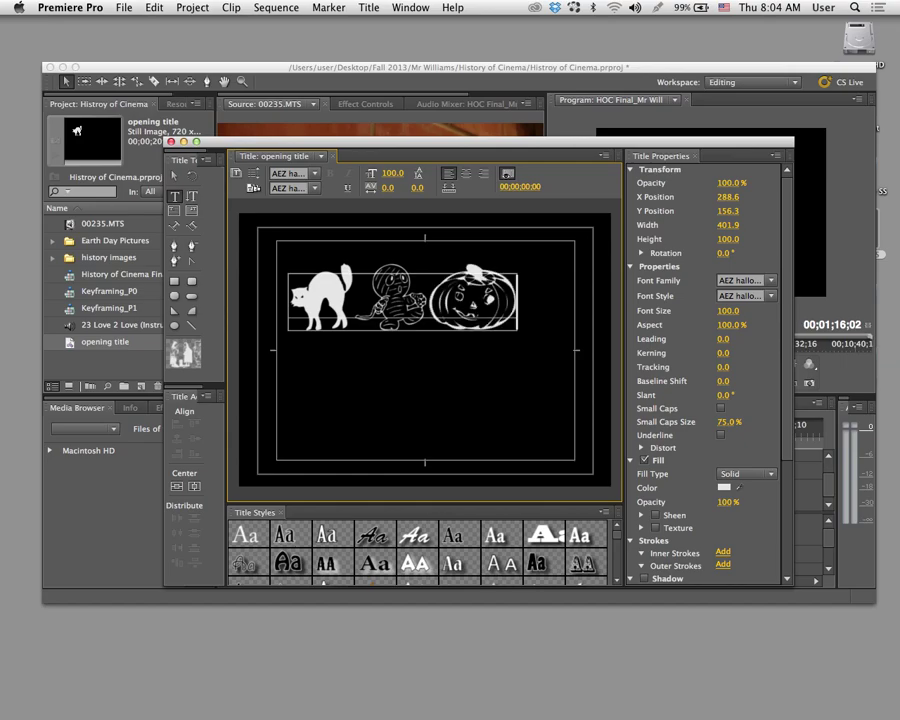
{"action": "key", "text": "Return"}
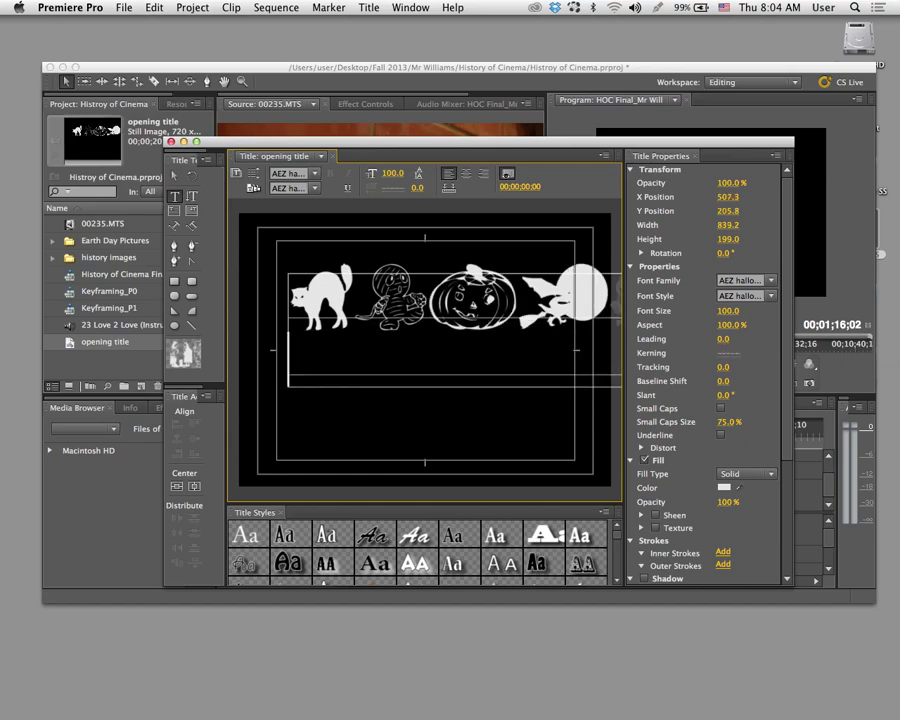
{"action": "type", "text": "ef"}
{"action": "key", "text": "Return"}
{"action": "type", "text": "ghij"}
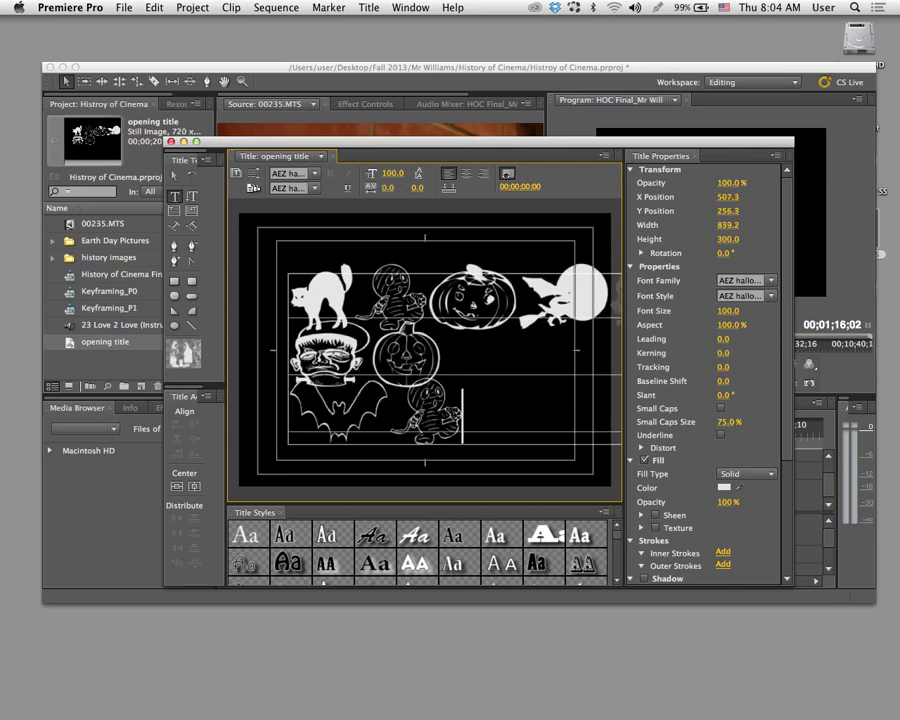
{"action": "type", "text": "k"}
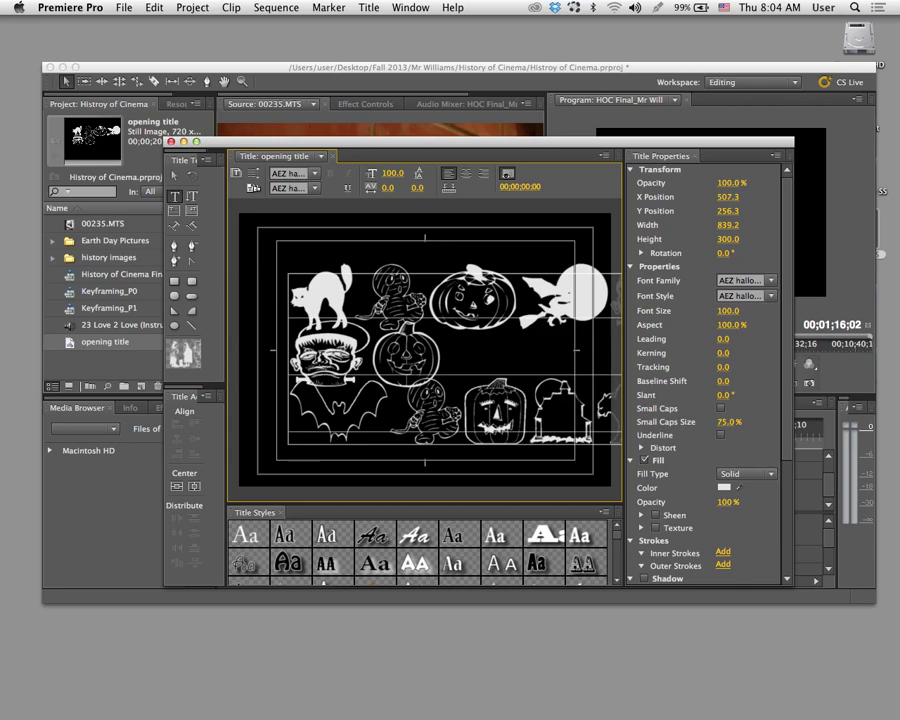
Step: Apply the plain white bold serif title style to all of the title text and centre-align it
{"action": "key", "text": "super+a"}
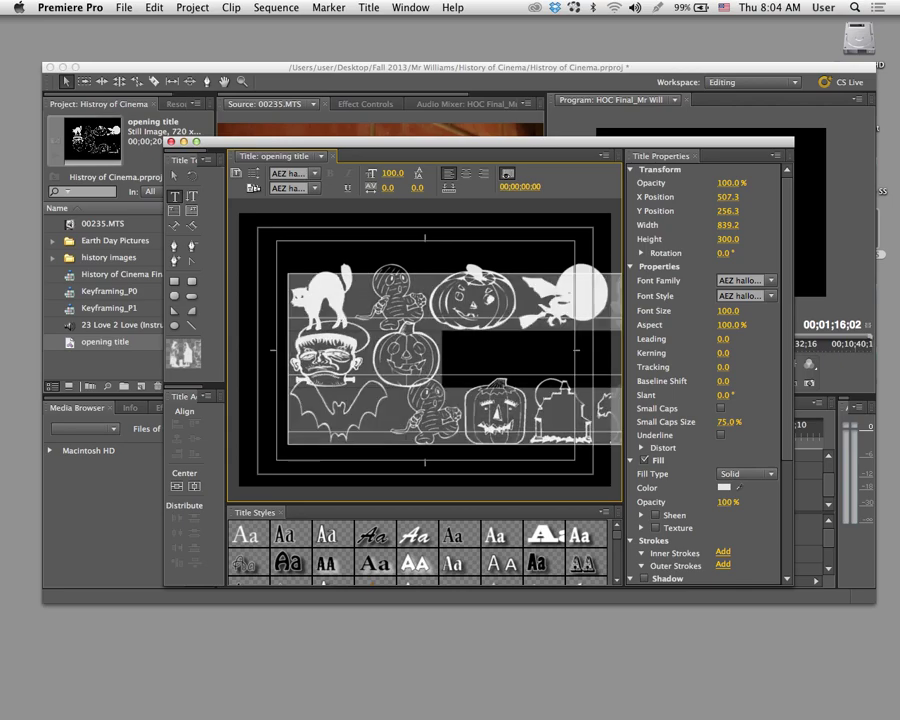
{"action": "left_click_drag", "start_coordinate": [500, 142], "coordinate": [498, 84]}
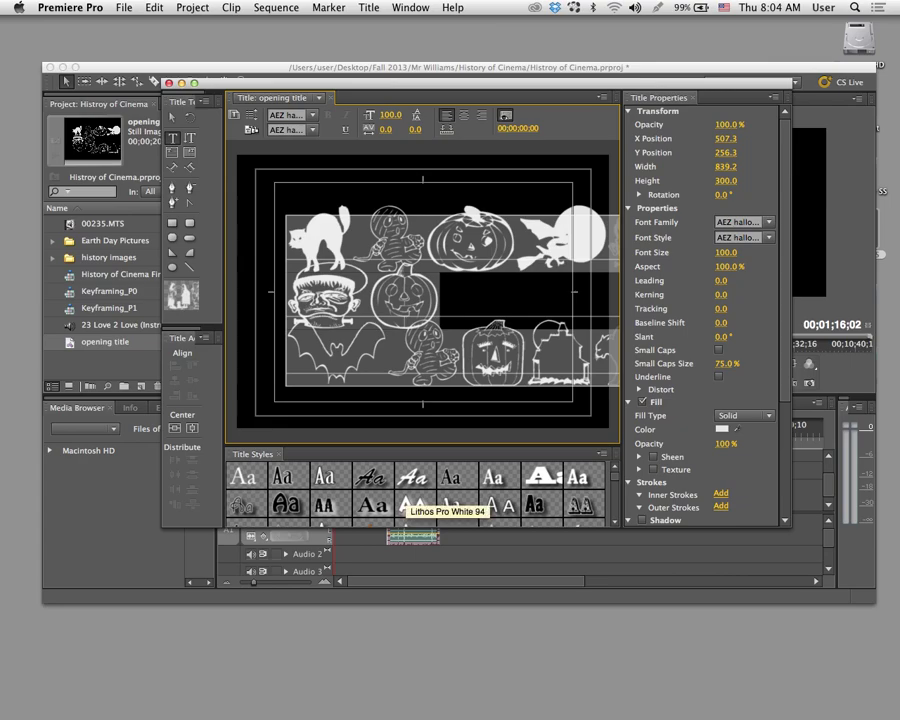
{"action": "left_click", "coordinate": [493, 476]}
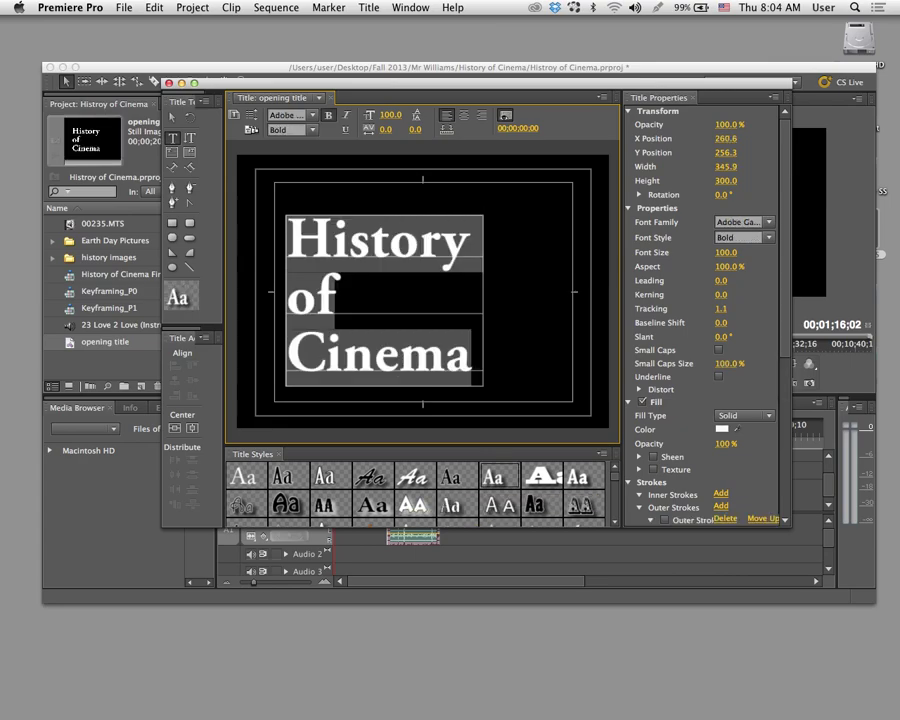
{"action": "key", "text": "super+shift+c"}
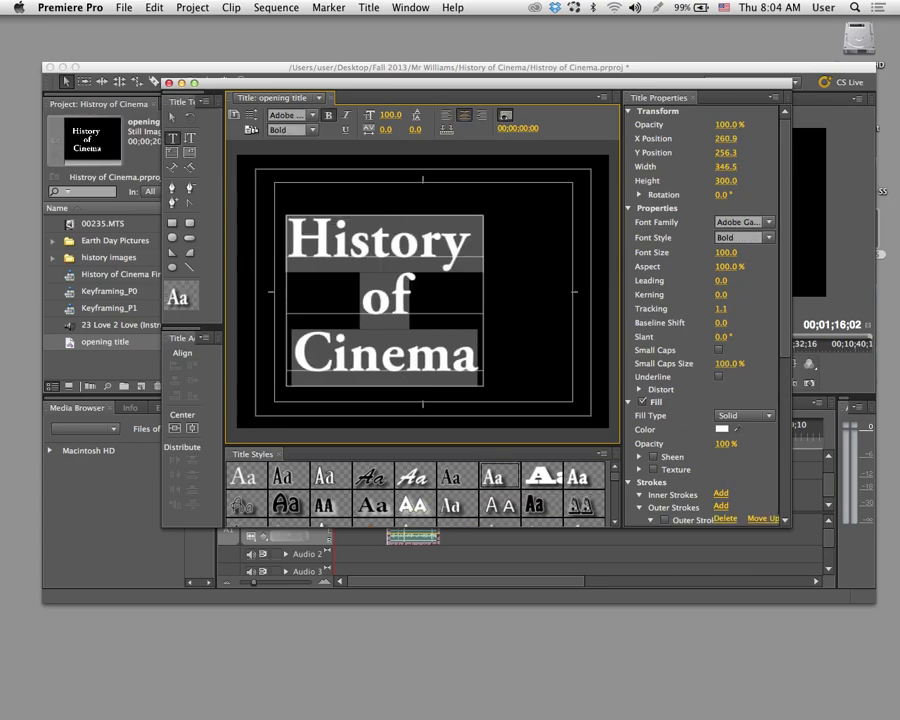
Step: Move the title text block to about the centre of the frame, near X 328.8 and Y 236.6
{"action": "key", "text": "v"}
{"action": "left_click_drag", "start_coordinate": [385, 300], "coordinate": [423, 285]}
{"action": "left_click_drag", "start_coordinate": [500, 82], "coordinate": [472, 82]}
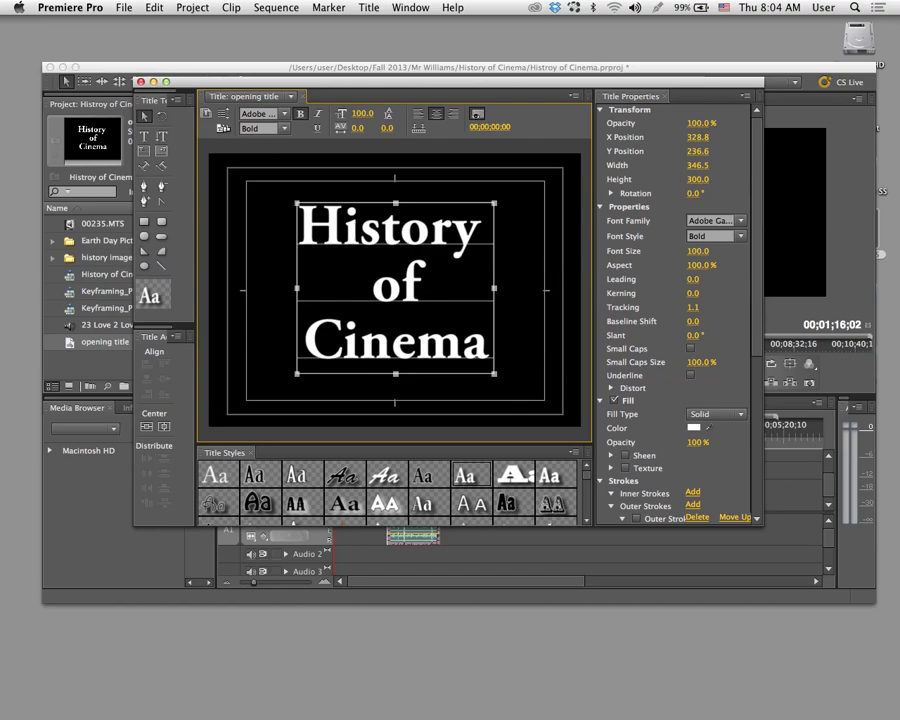
Step: Collapse the title's Properties, Transform, Strokes and Shadow property groups and close the title editor
{"action": "left_click", "coordinate": [602, 206]}
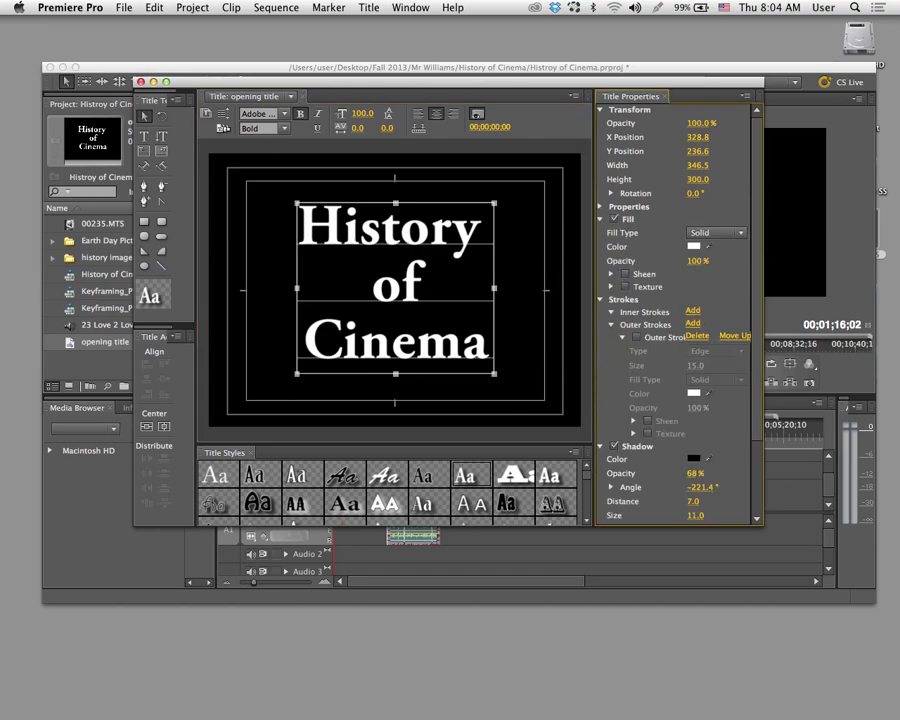
{"action": "left_click", "coordinate": [603, 109]}
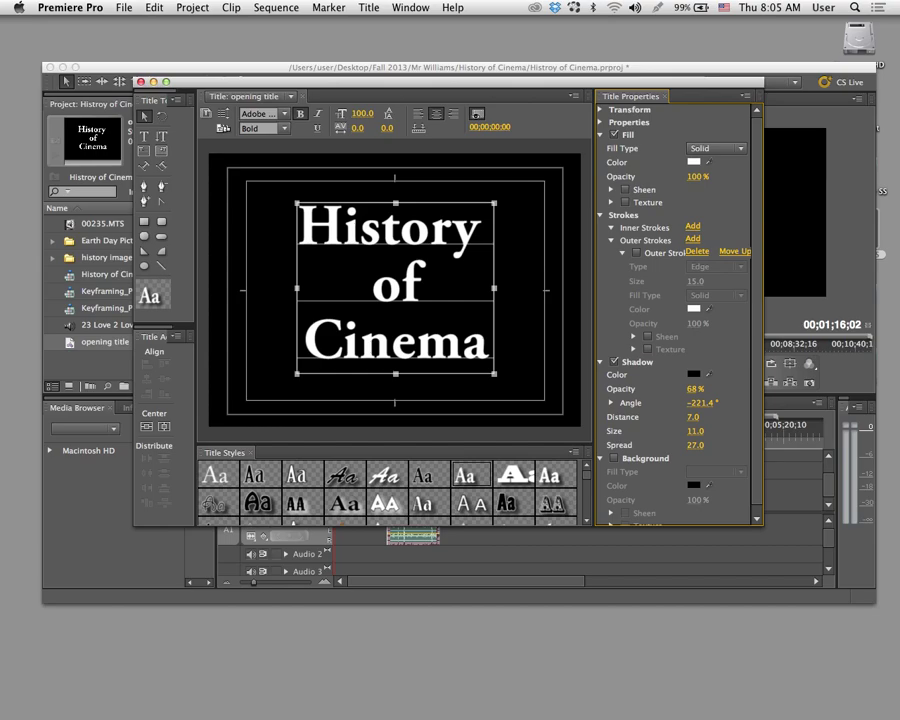
{"action": "left_click", "coordinate": [603, 215]}
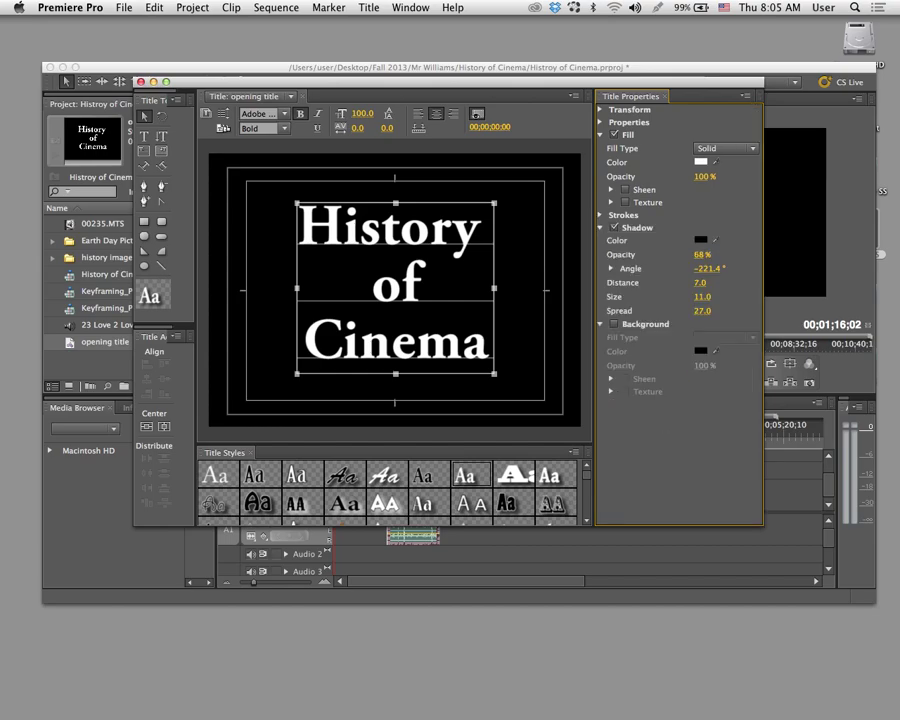
{"action": "left_click", "coordinate": [602, 228]}
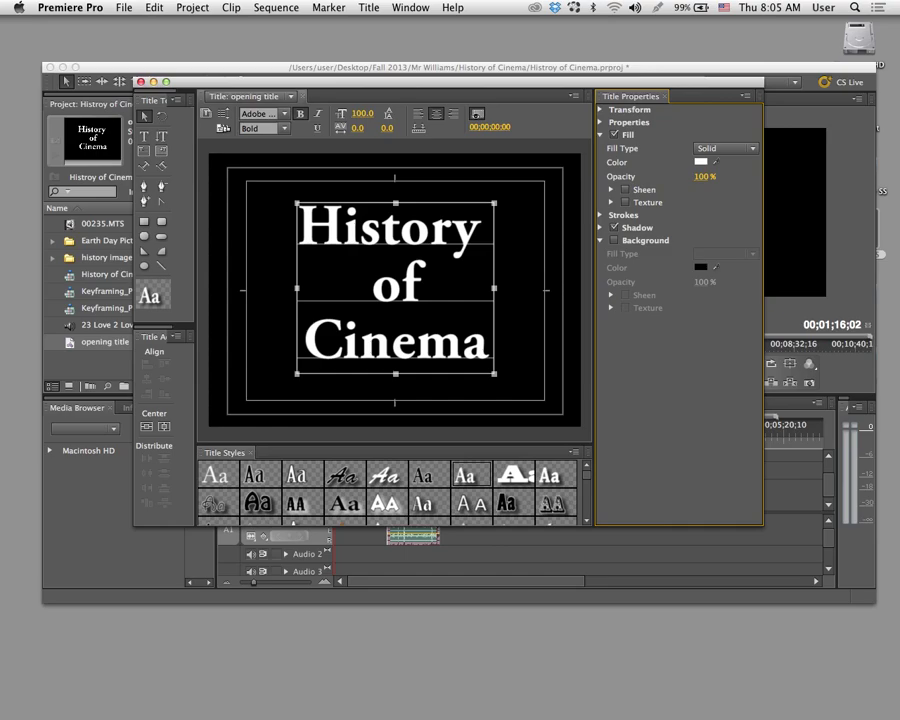
{"action": "left_click_drag", "start_coordinate": [450, 81], "coordinate": [475, 167]}
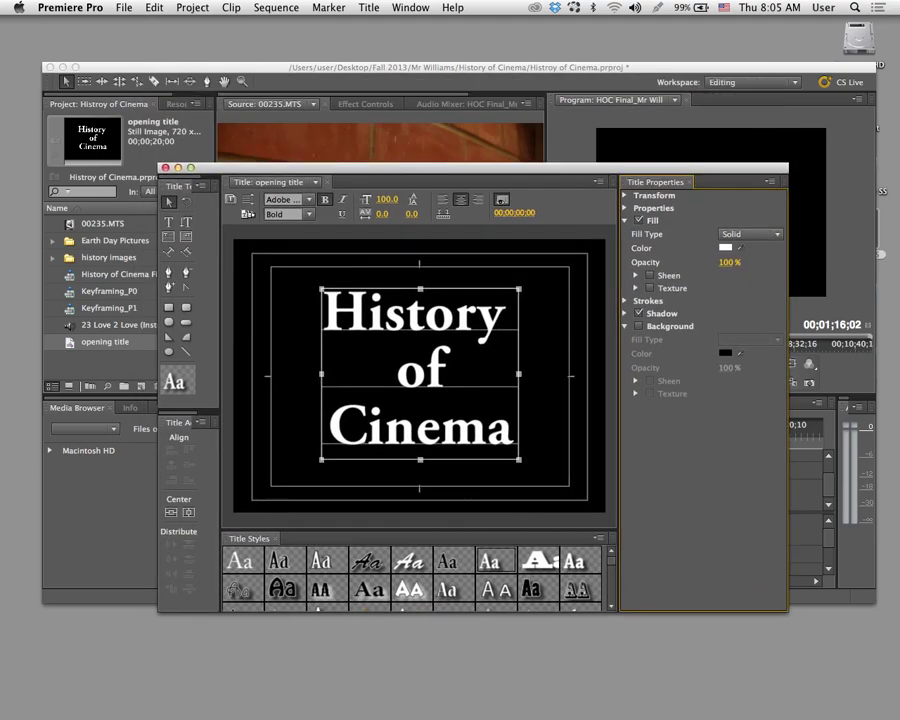
{"action": "key", "text": "super+w"}
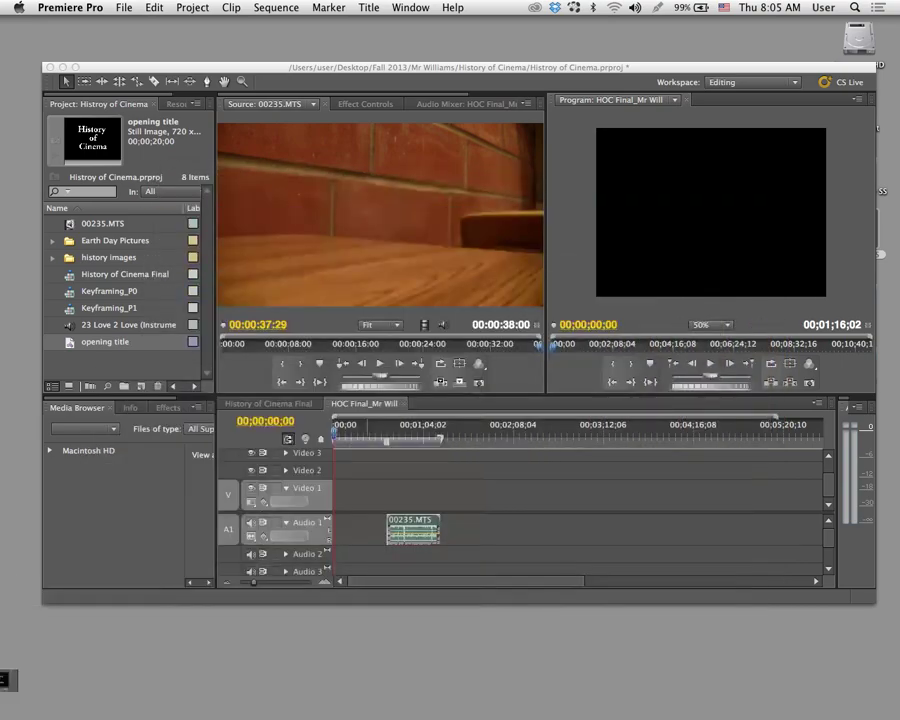
Step: Place the opening title at the start of Video 1 and move the 00235.MTS narration to begin where the title ends, checking by playback
{"action": "left_click_drag", "start_coordinate": [100, 341], "coordinate": [345, 492]}
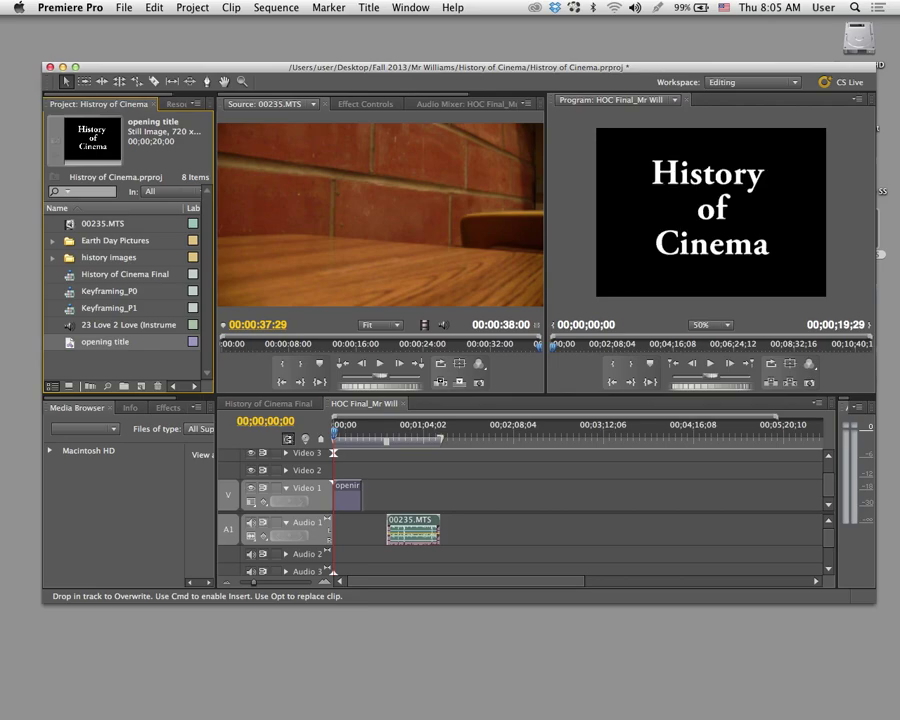
{"action": "left_click_drag", "start_coordinate": [335, 428], "coordinate": [355, 428]}
{"action": "left_click", "coordinate": [412, 530]}
{"action": "left_click_drag", "start_coordinate": [412, 530], "coordinate": [380, 532]}
{"action": "key", "text": "space"}
{"action": "key", "text": "space"}
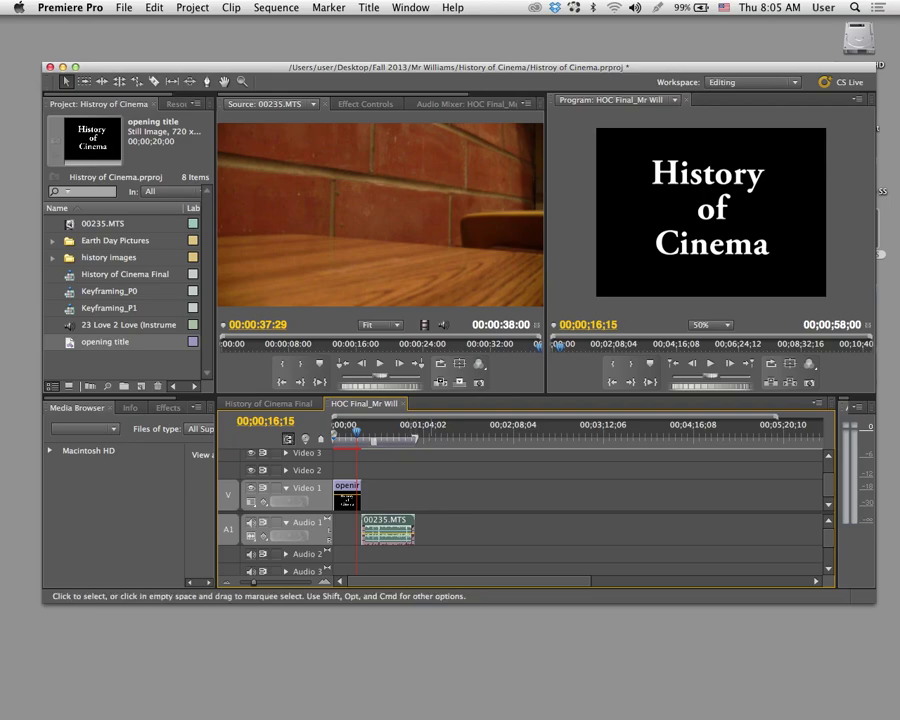
{"action": "key", "text": "="}
{"action": "key", "text": "="}
{"action": "key", "text": "space"}
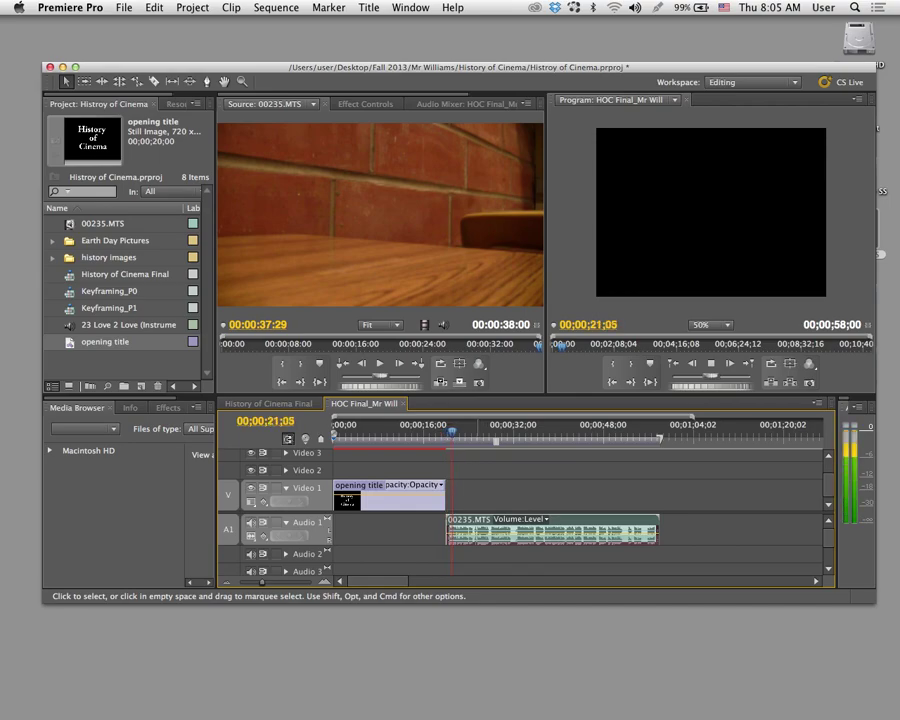
{"action": "key", "text": "space"}
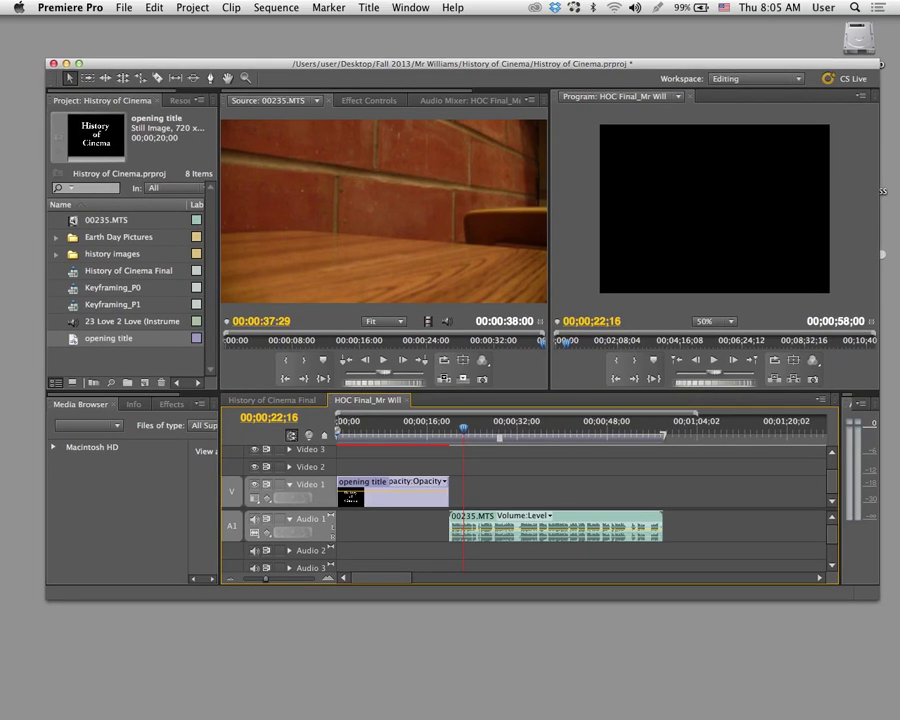
Step: Trim zoetropes3d_copy.jpg to 00;00;05;00 in the source and place it on Video 1 directly after the opening title
{"action": "scroll", "coordinate": [130, 290], "scroll_direction": "down", "scroll_amount": 5}
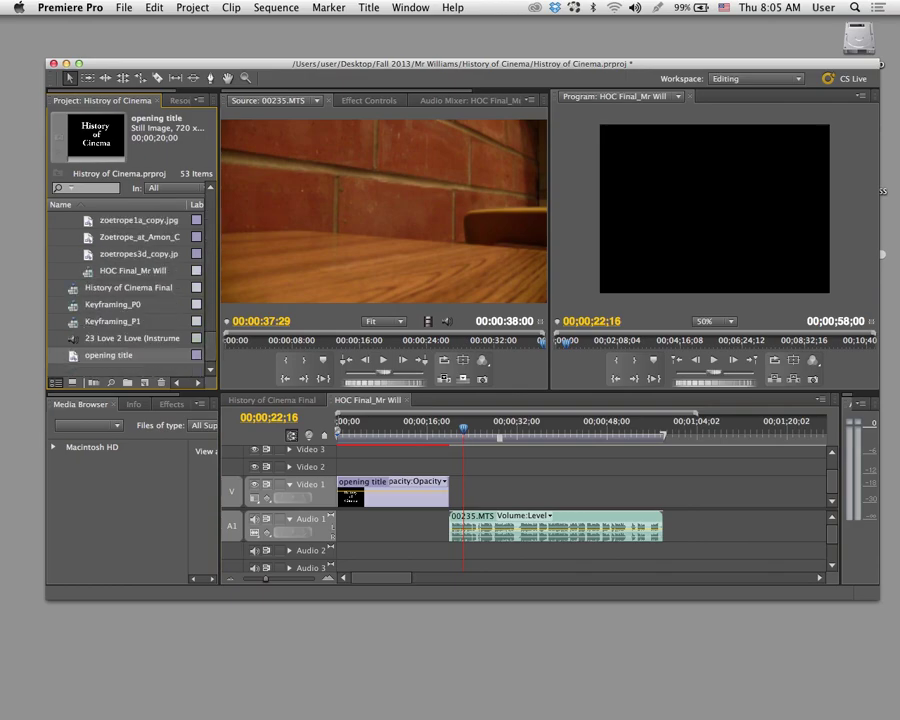
{"action": "double_click", "coordinate": [138, 254]}
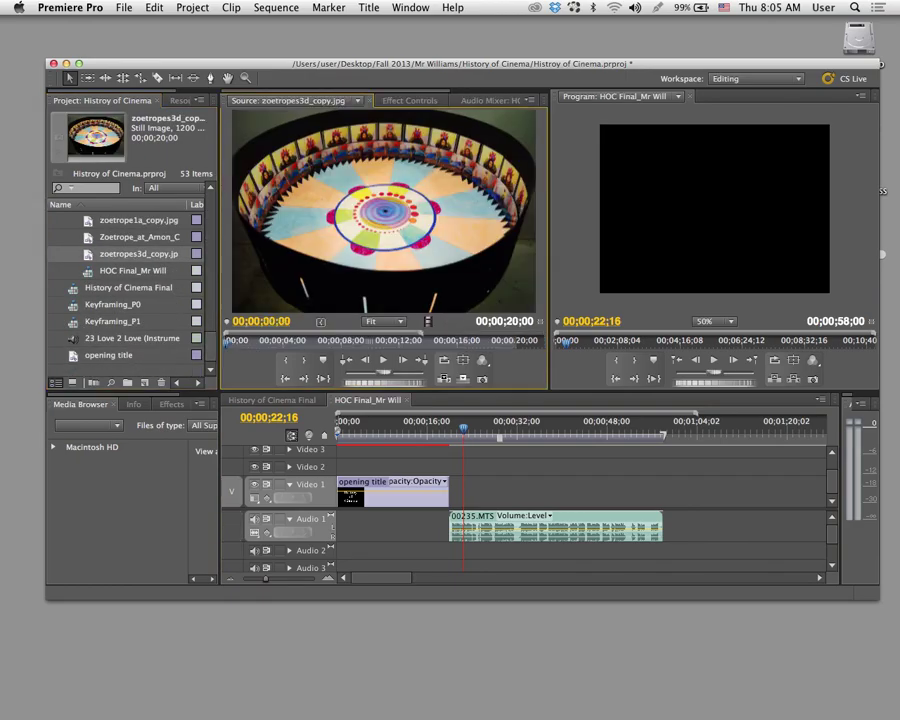
{"action": "left_click_drag", "start_coordinate": [460, 63], "coordinate": [445, 98]}
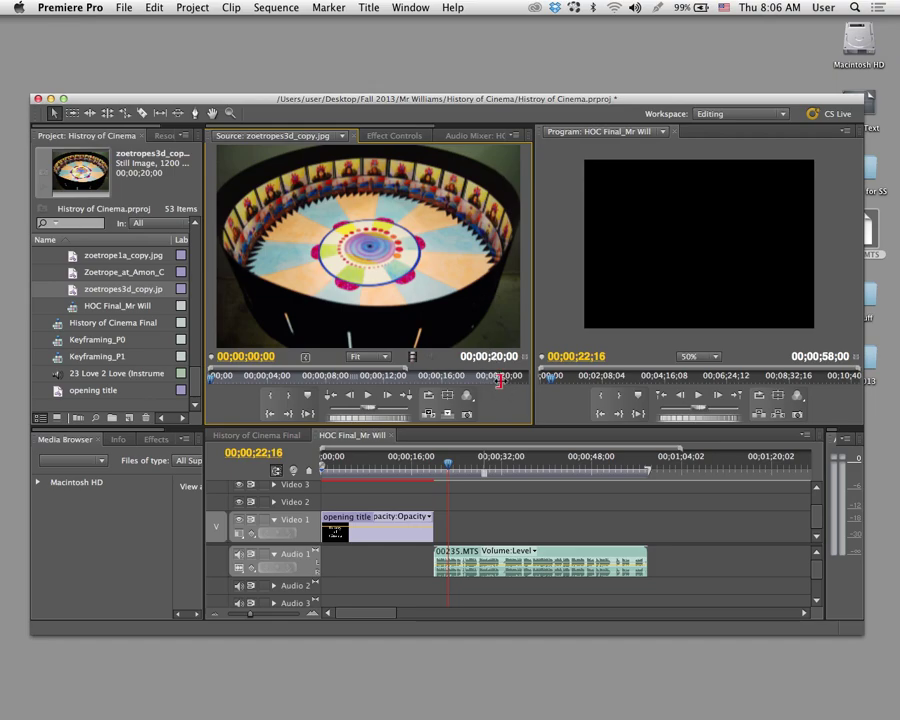
{"action": "left_click_drag", "start_coordinate": [500, 377], "coordinate": [284, 380]}
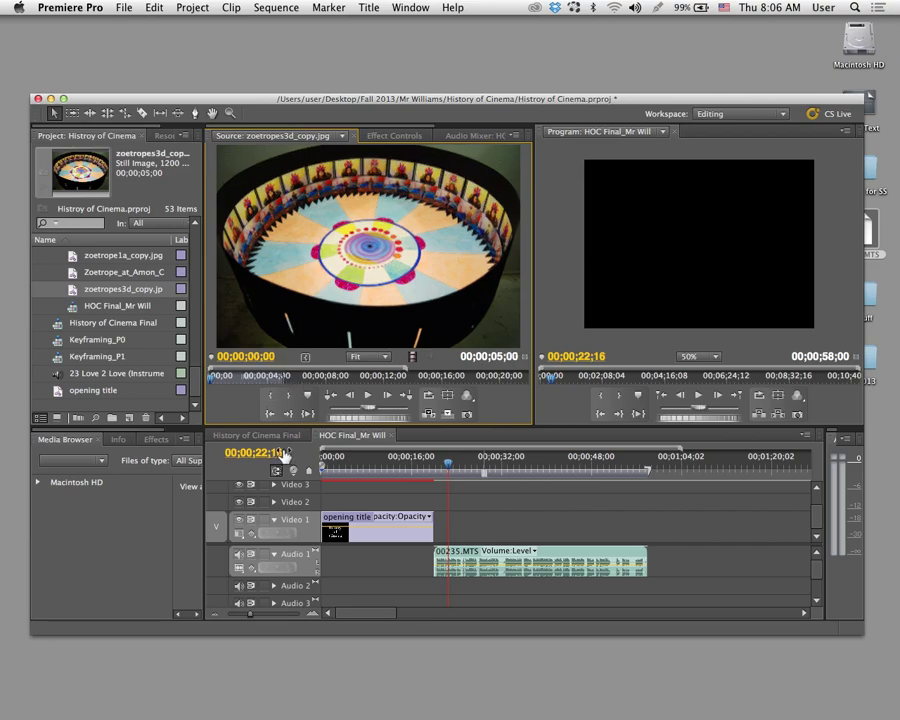
{"action": "left_click_drag", "start_coordinate": [385, 280], "coordinate": [448, 524]}
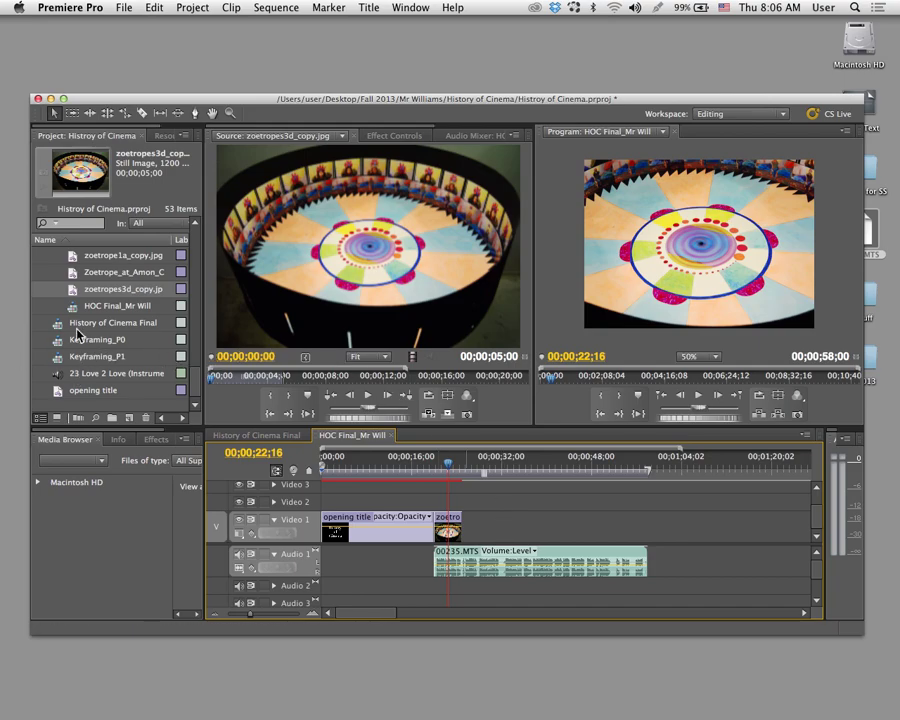
Step: Trim Zoetrope_at_Amon_Carter_Museum.jpg to 00;00;05;07 in the source and place it on Video 1 directly after the zoetropes3d image
{"action": "double_click", "coordinate": [77, 276]}
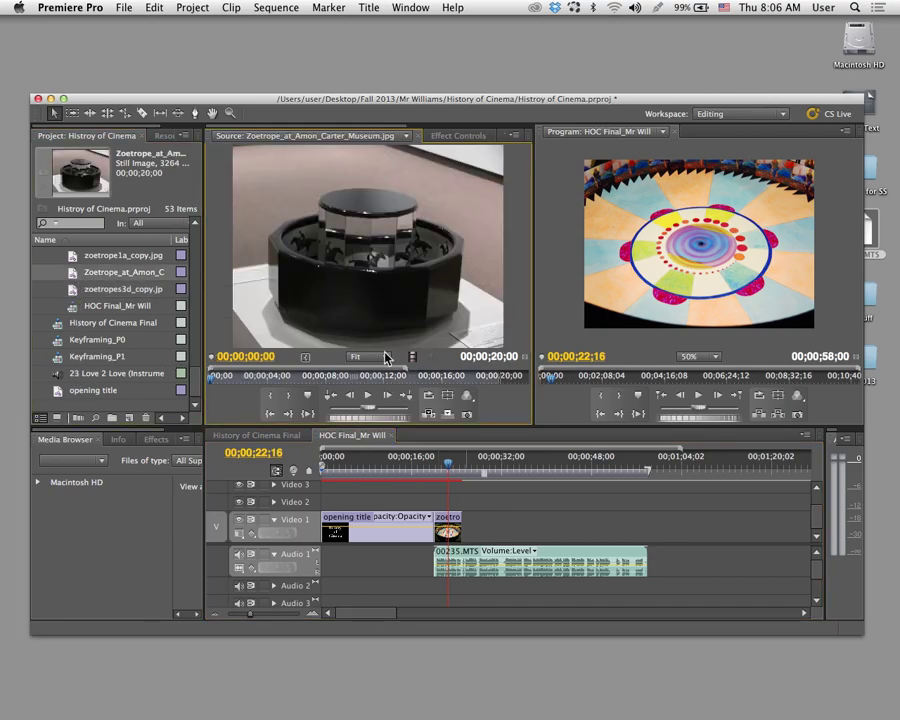
{"action": "left_click_drag", "start_coordinate": [497, 383], "coordinate": [285, 383]}
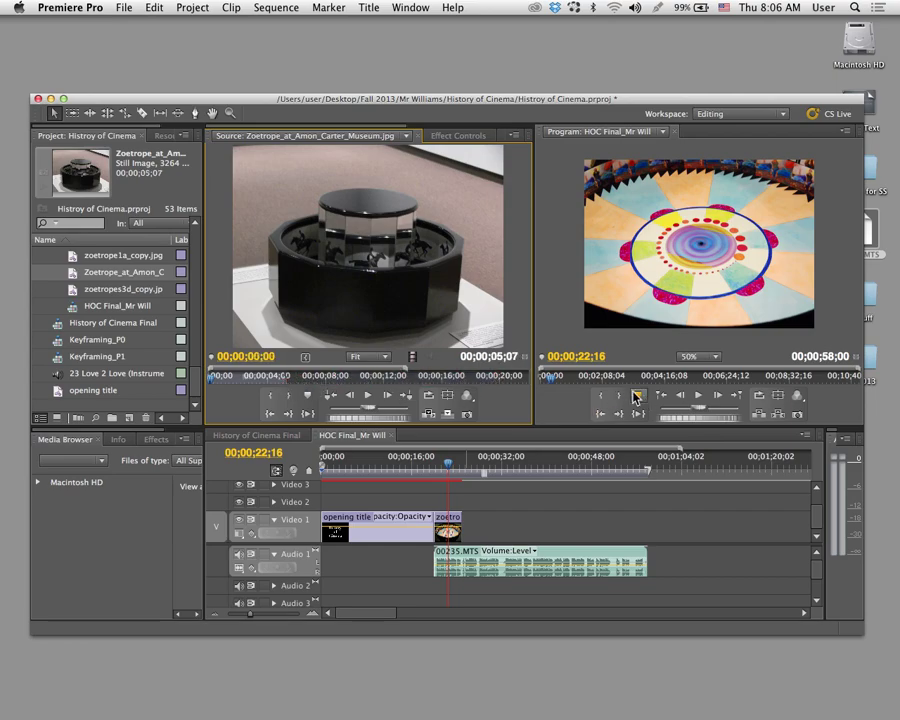
{"action": "left_click_drag", "start_coordinate": [468, 320], "coordinate": [476, 526]}
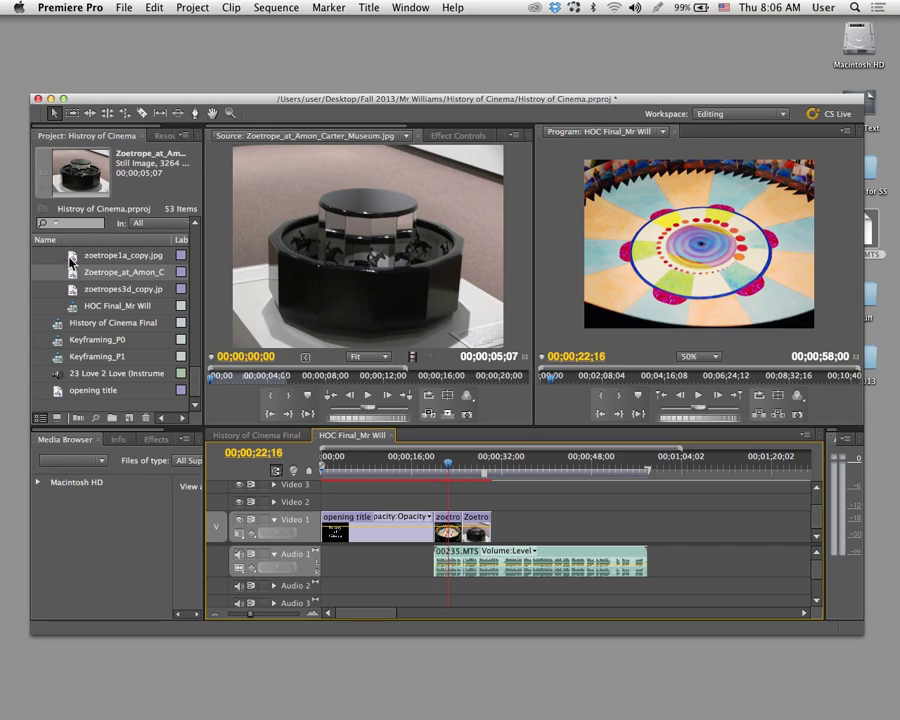
Step: Trim zoetrope1a_copy.jpg to 00;00;05;04 in the source and place it on Video 1 directly after the Amon Carter Museum image
{"action": "left_click_drag", "start_coordinate": [72, 258], "coordinate": [290, 282]}
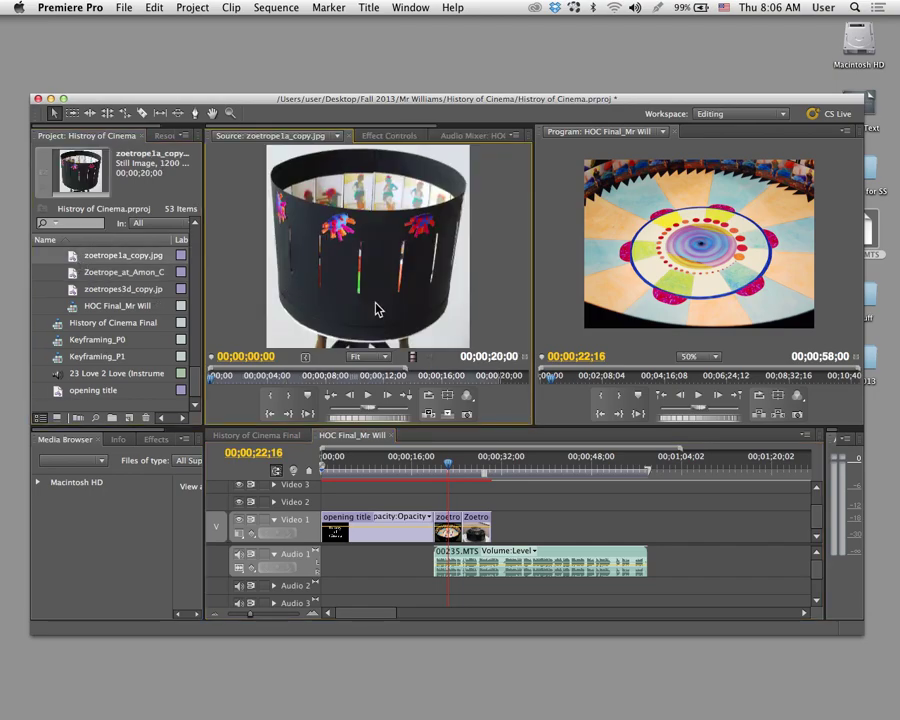
{"action": "left_click_drag", "start_coordinate": [500, 386], "coordinate": [284, 384]}
{"action": "left_click_drag", "start_coordinate": [363, 305], "coordinate": [502, 545]}
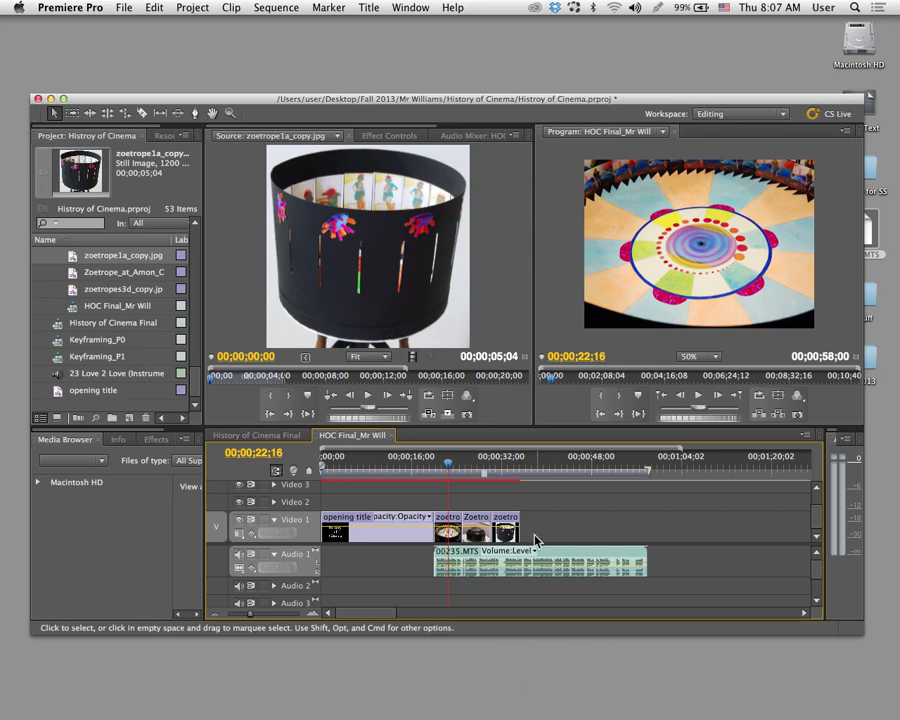
Step: Extend the end of the zoetrope1a_copy.jpg clip on Video 1 to a duration of 00;00;10;26
{"action": "left_click_drag", "start_coordinate": [519, 529], "coordinate": [551, 533]}
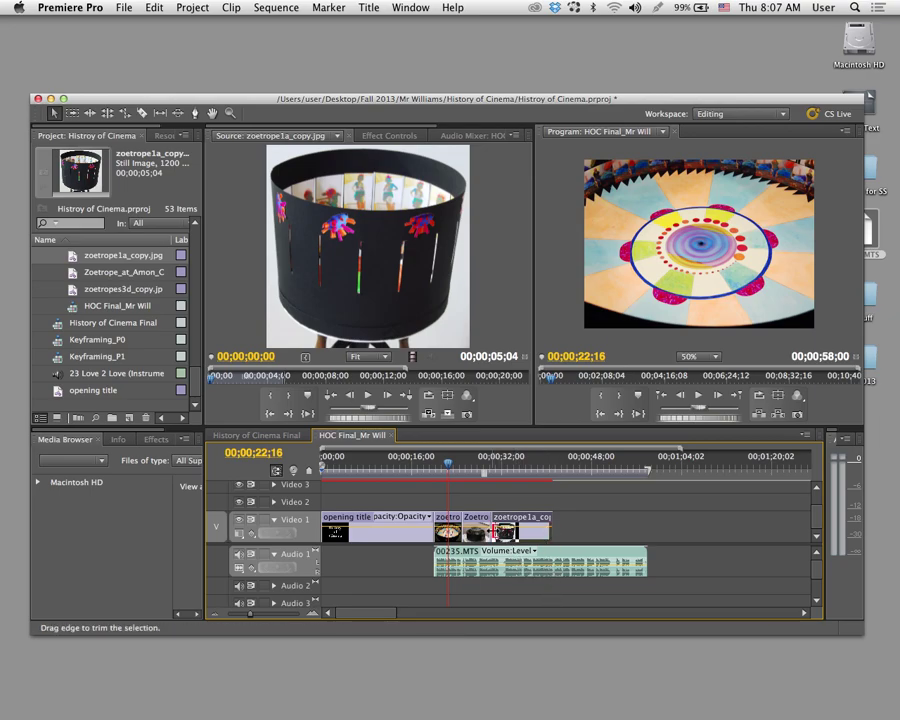
{"action": "mouse_move", "coordinate": [491, 531]}
{"action": "left_mouse_down"}
{"action": "mouse_move", "coordinate": [545, 531]}
{"action": "mouse_move", "coordinate": [493, 532]}
{"action": "left_mouse_up"}
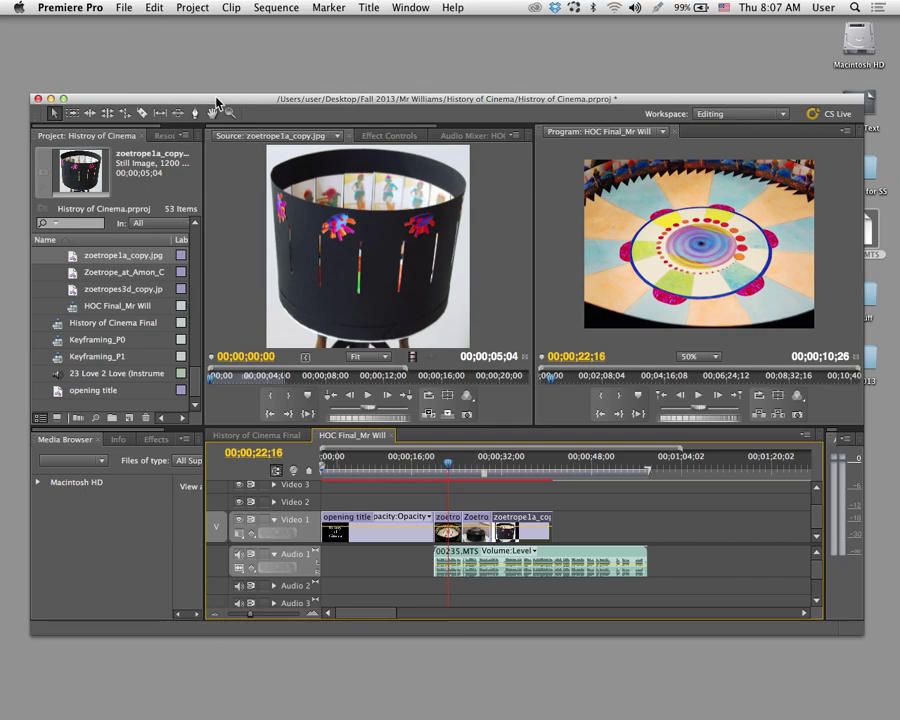
Step: Ripple-extend the zoetropes3d clip's end to about 00;00;28;15 and lengthen the Amon Carter Museum clip to about 9 seconds
{"action": "left_click_drag", "start_coordinate": [201, 100], "coordinate": [321, 100]}
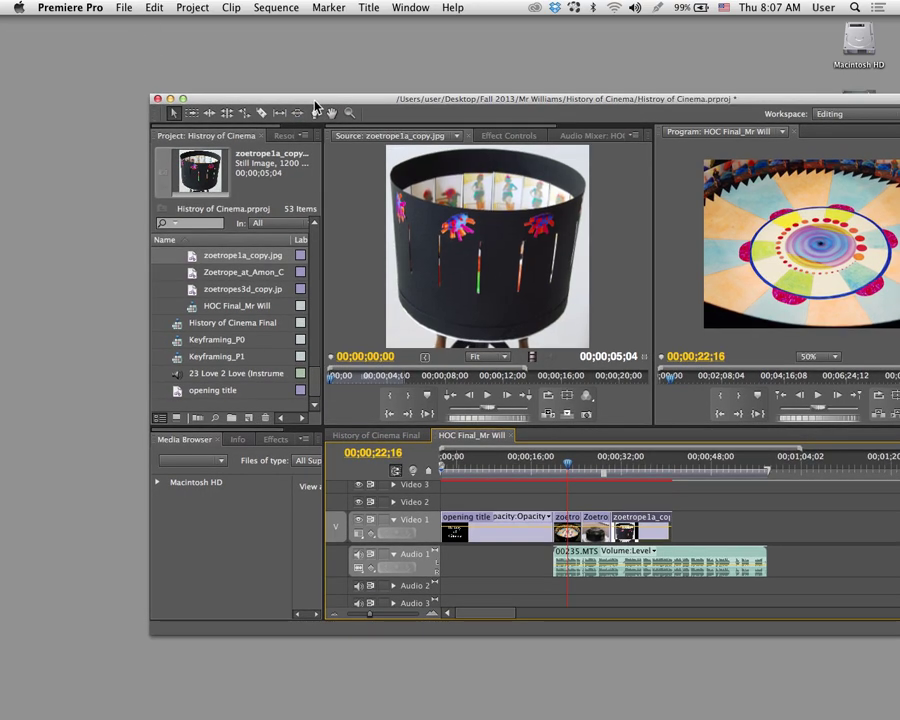
{"action": "left_click", "coordinate": [209, 113]}
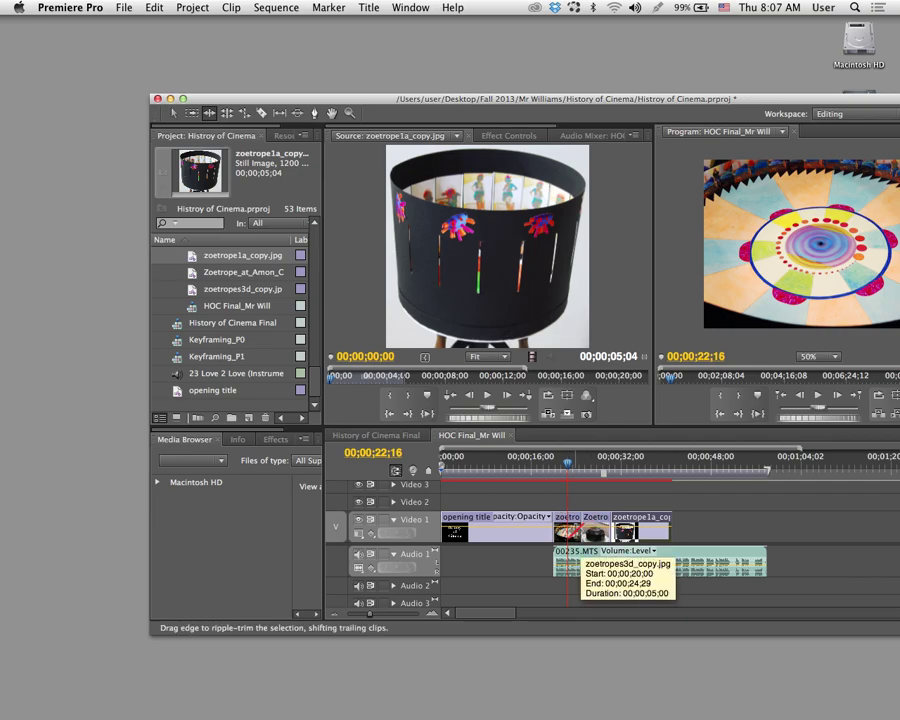
{"action": "left_click_drag", "start_coordinate": [582, 530], "coordinate": [603, 531]}
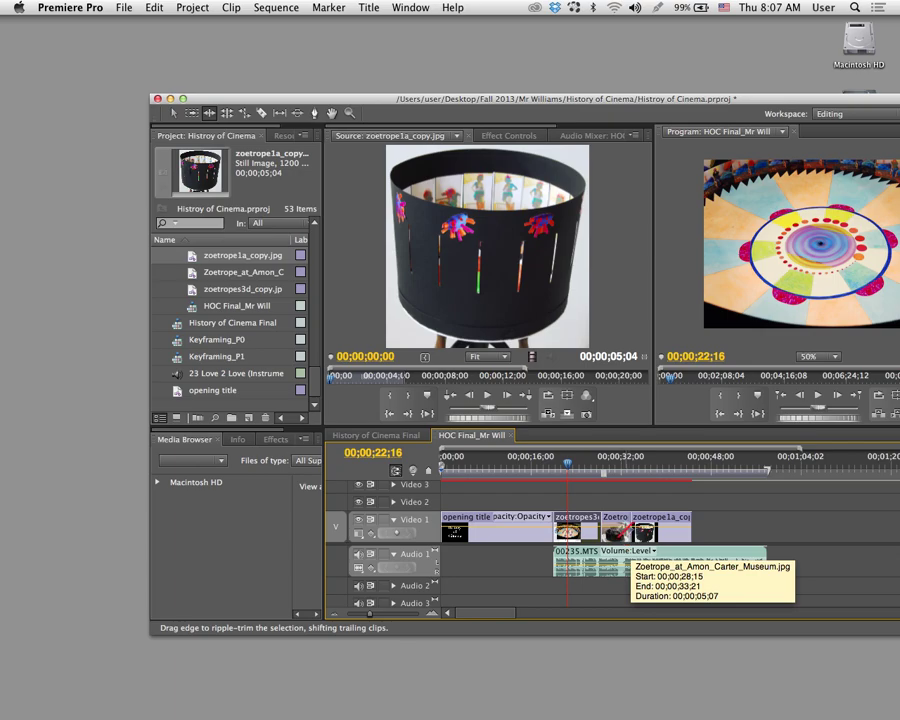
{"action": "left_click_drag", "start_coordinate": [637, 530], "coordinate": [653, 532]}
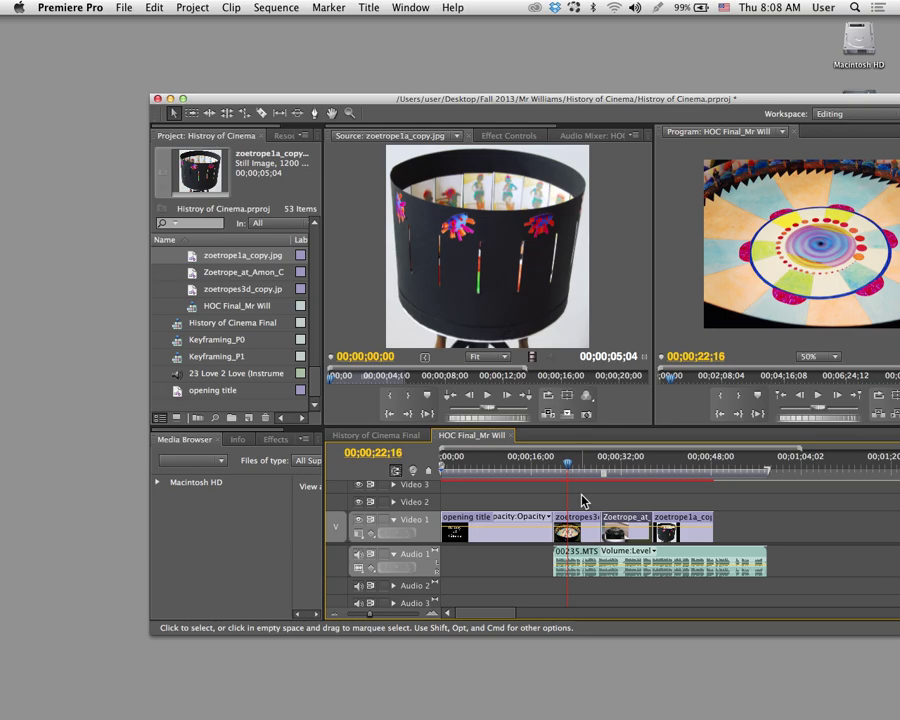
Step: Play the narration from about 00;00;18;22 to 00;00;25;00 and ripple-trim the zoetropes3d clip's end to that point
{"action": "left_click_drag", "start_coordinate": [562, 470], "coordinate": [546, 482]}
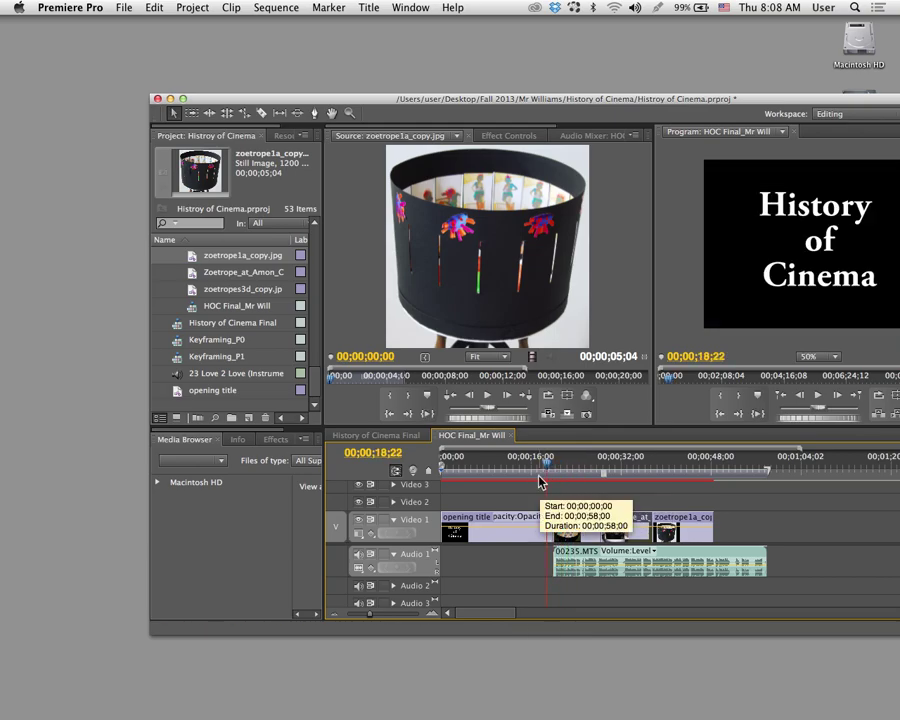
{"action": "key", "text": "space"}
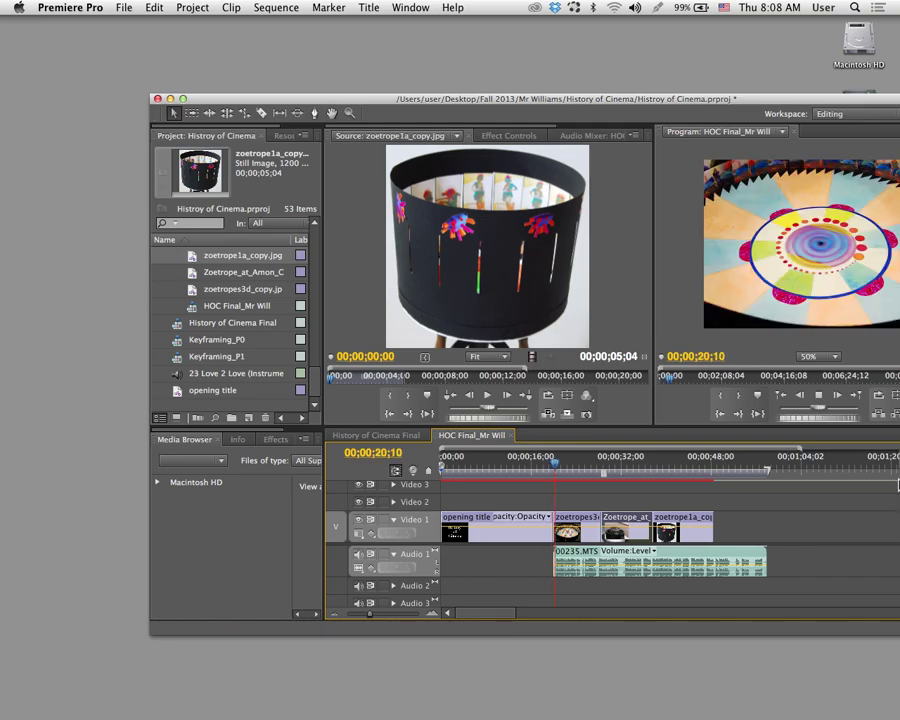
{"action": "left_click_drag", "start_coordinate": [546, 97], "coordinate": [388, 56]}
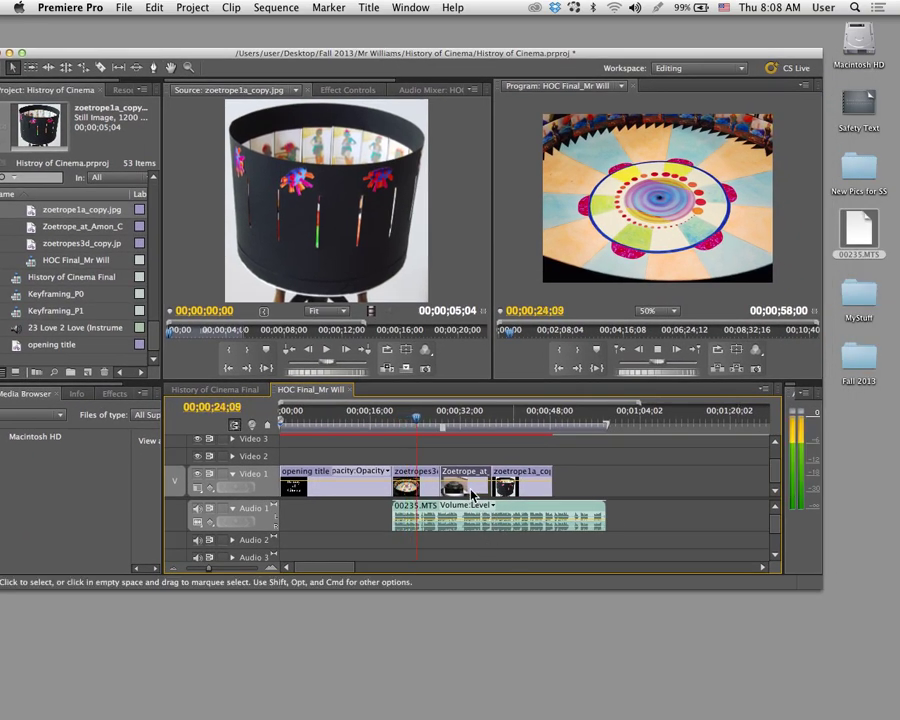
{"action": "key", "text": "space"}
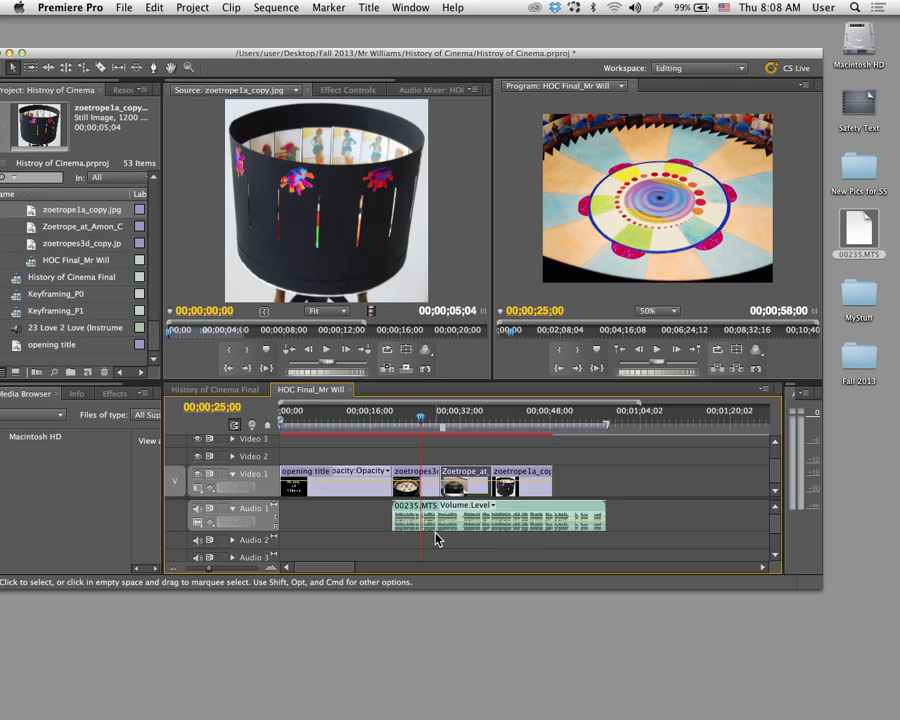
{"action": "left_click_drag", "start_coordinate": [436, 487], "coordinate": [420, 487]}
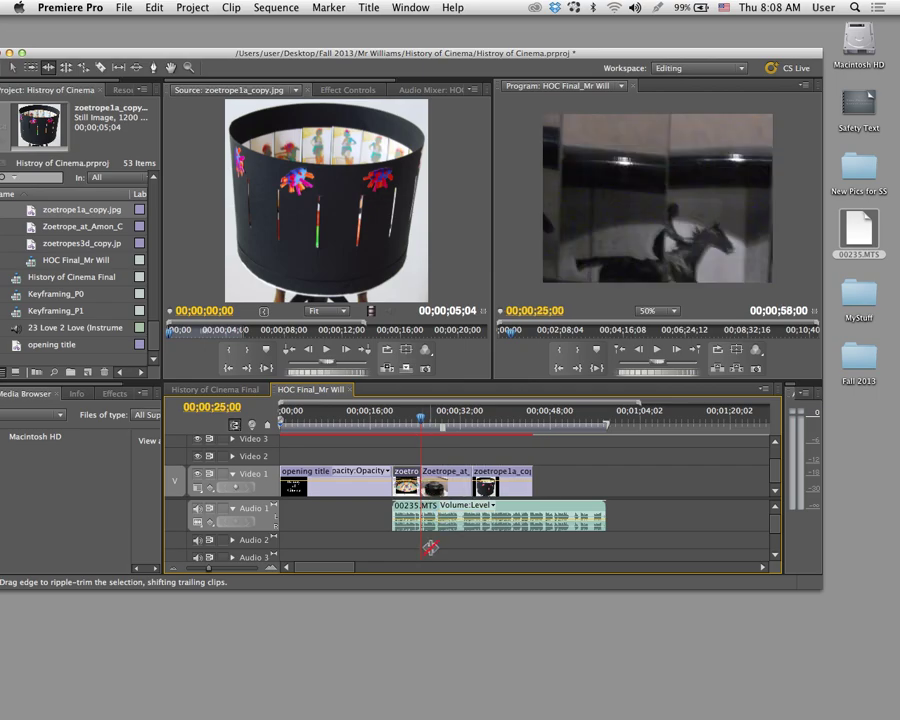
Step: Play the narration across the Amon Carter Museum clip and stop the playhead at 00;00;31;21
{"action": "left_click_drag", "start_coordinate": [418, 423], "coordinate": [385, 442]}
{"action": "key", "text": "space"}
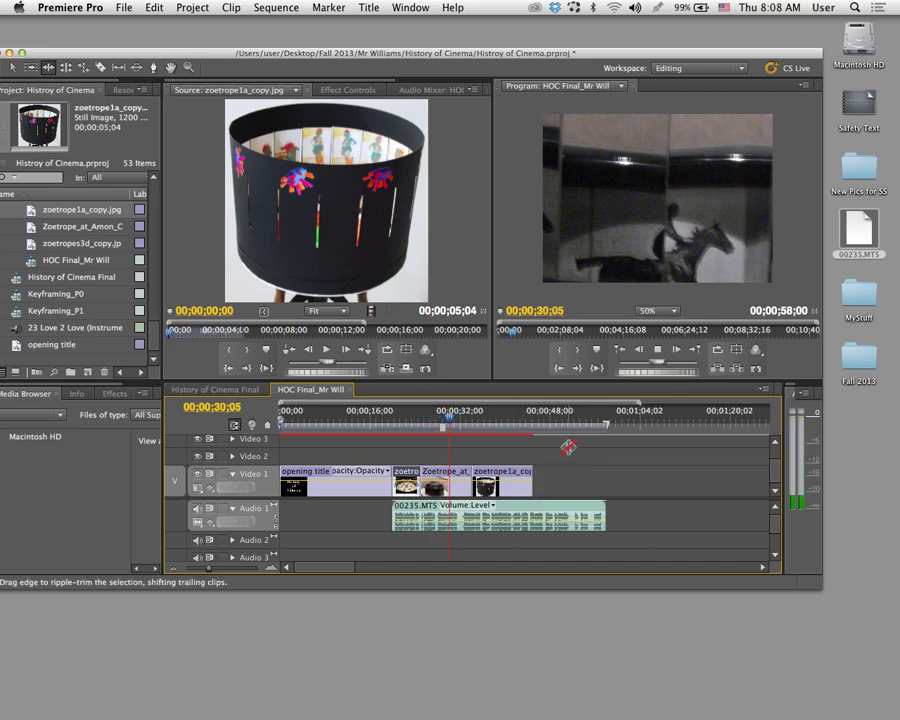
{"action": "key", "text": "space"}
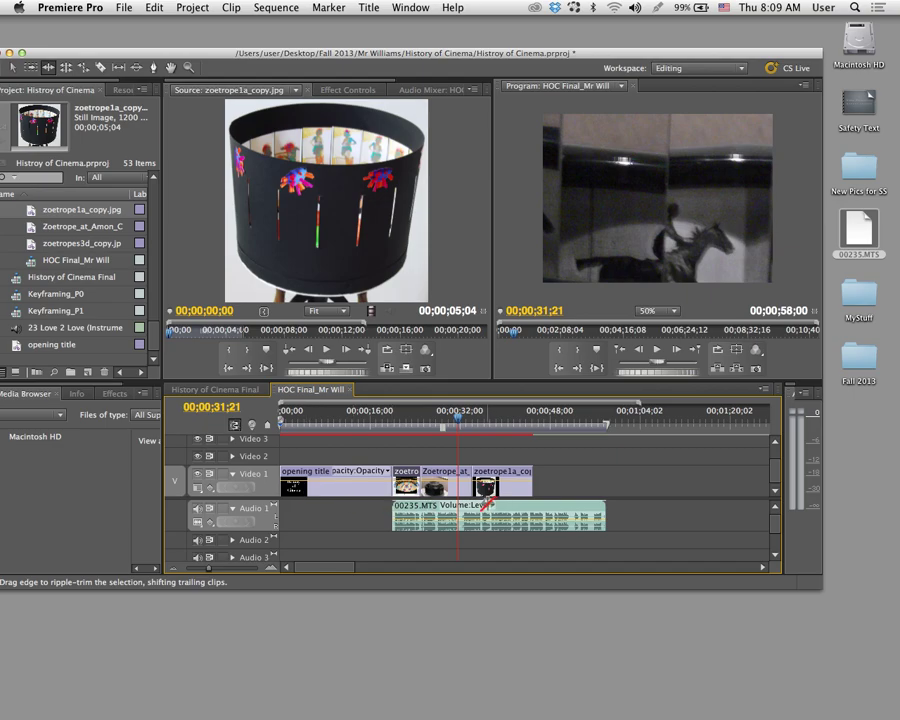
Step: Try trimming the Amon Carter Museum clip's end to 00;00;31;21 and ripple-deleting the gap behind it
{"action": "key", "text": "v"}
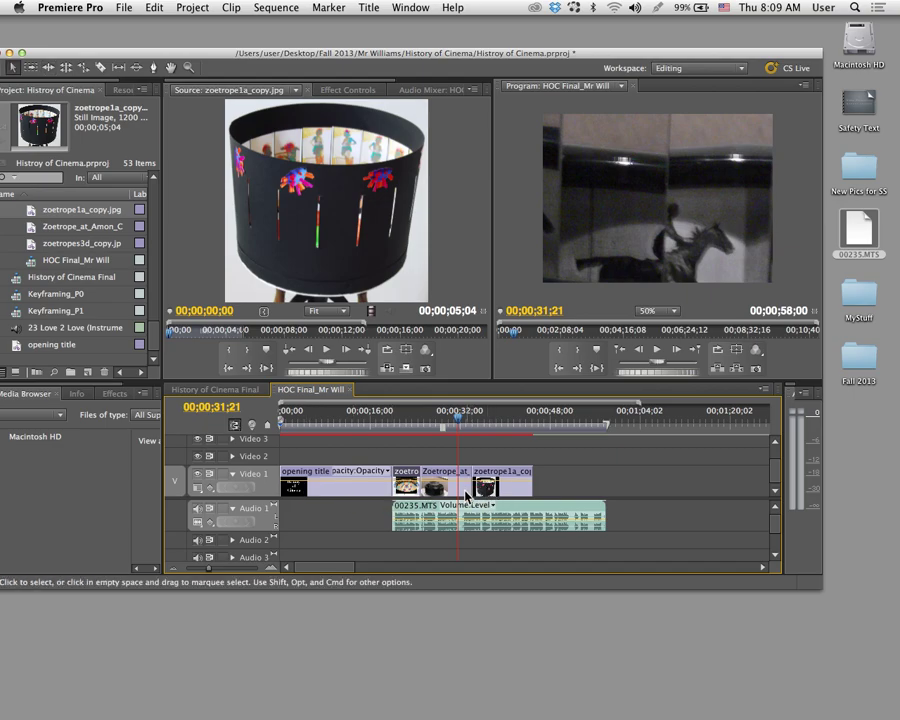
{"action": "left_click_drag", "start_coordinate": [469, 488], "coordinate": [459, 492]}
{"action": "right_click", "coordinate": [465, 491]}
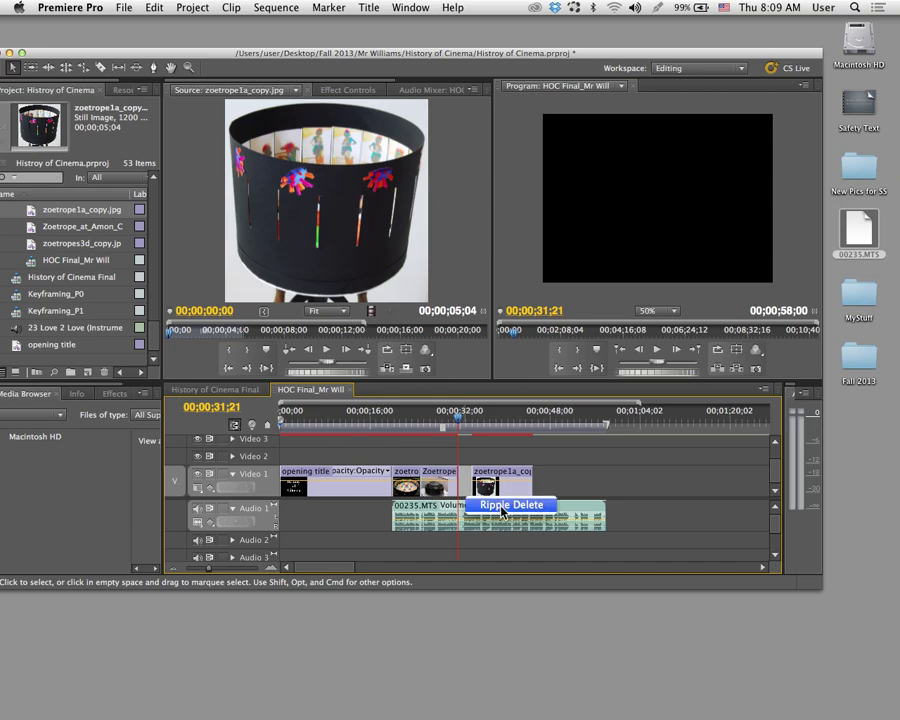
{"action": "left_click", "coordinate": [503, 508]}
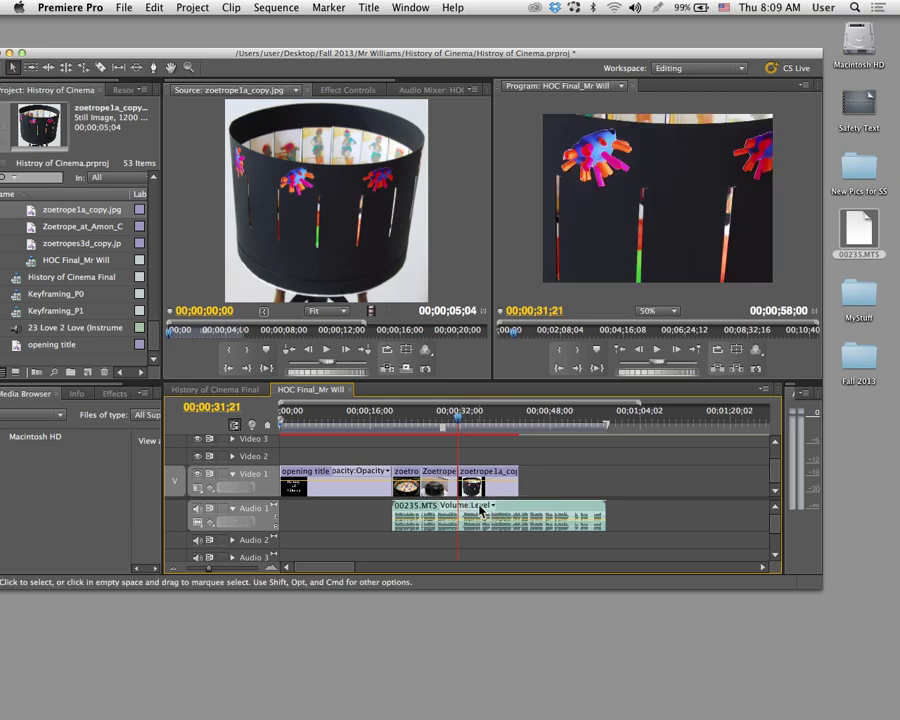
{"action": "key", "text": "super+z"}
{"action": "key", "text": "super+z"}
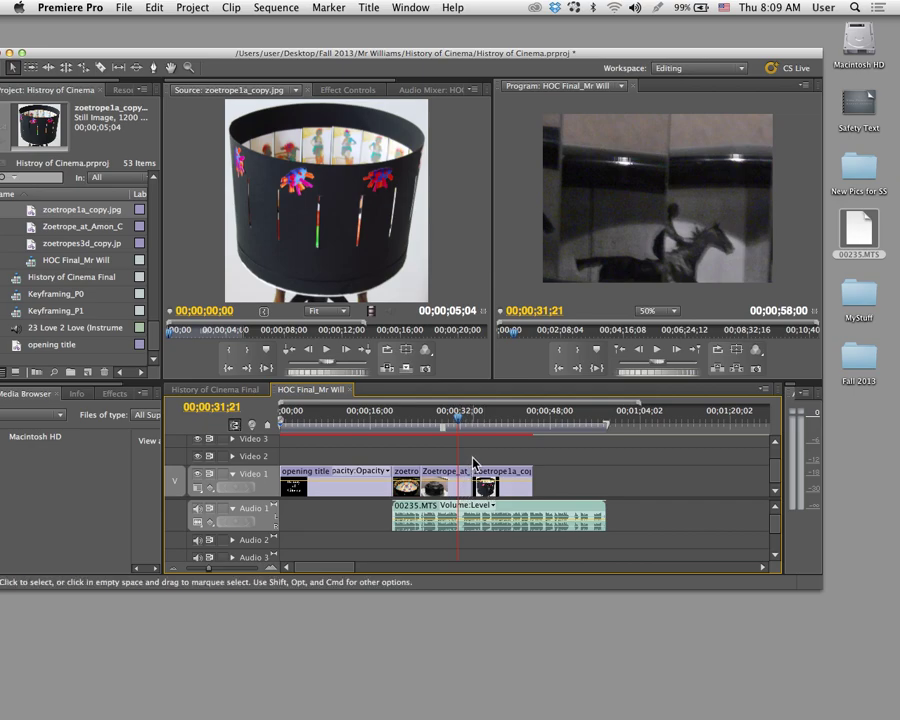
Step: Ripple-trim the Amon Carter Museum clip's end to 00;00;31;21 and save the project
{"action": "left_click_drag", "start_coordinate": [470, 488], "coordinate": [460, 488]}
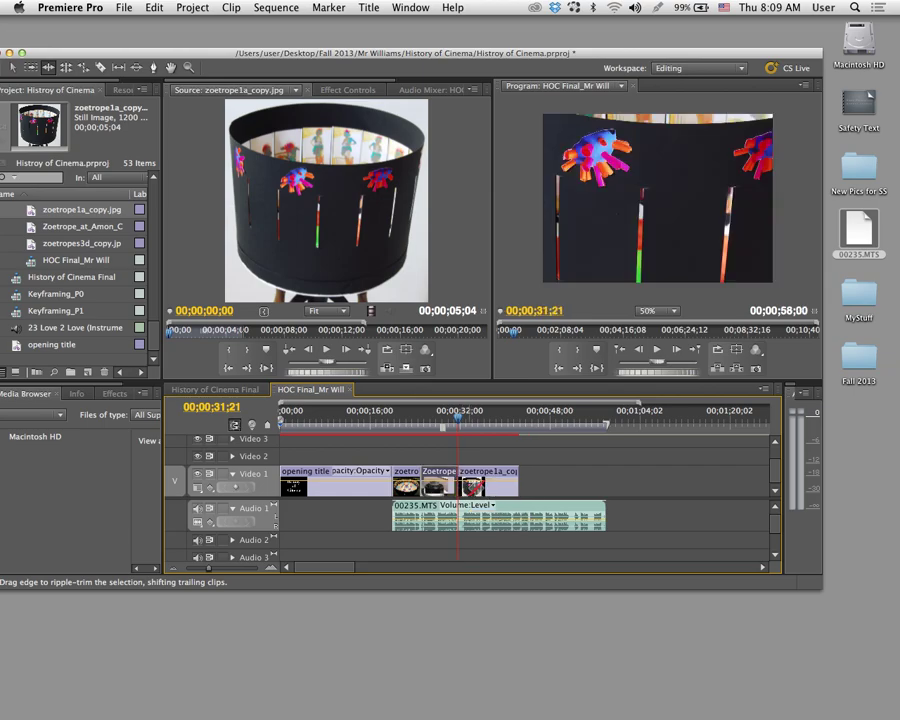
{"action": "key", "text": "super+s"}
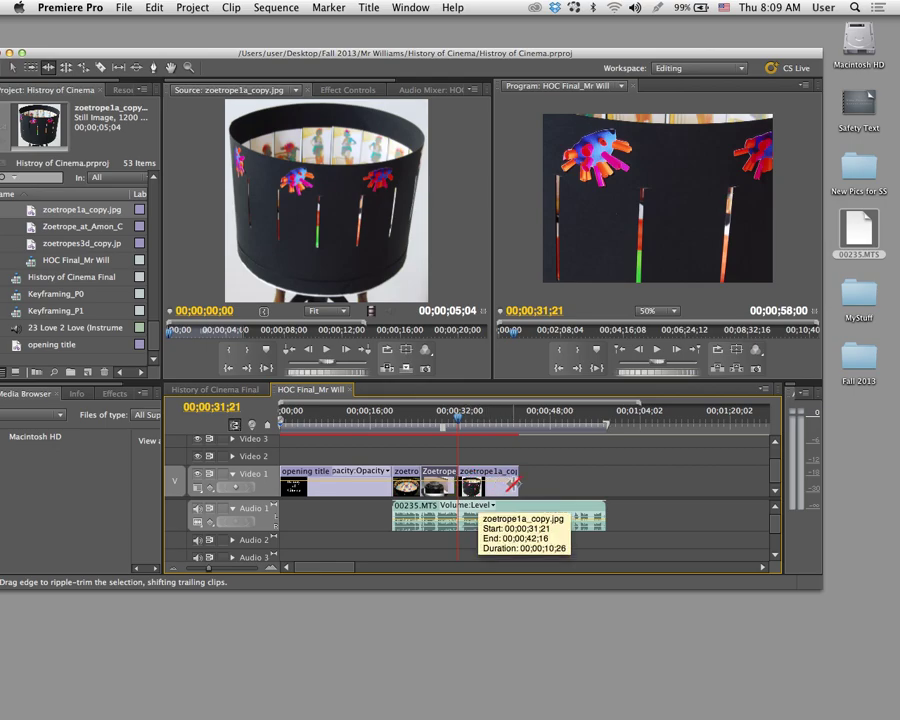
Step: Play the narration from about 00;00;31;21 and ripple-trim the end of the zoetrope1a_copy.jpg clip to 00;00;37;11
{"action": "left_click", "coordinate": [455, 427]}
{"action": "key", "text": "space"}
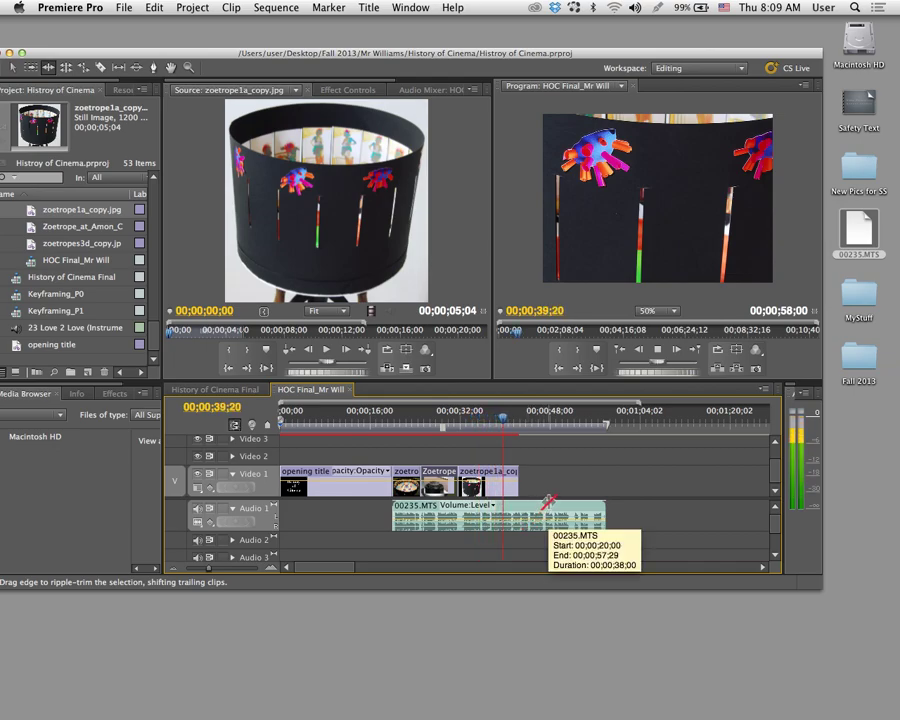
{"action": "left_click_drag", "start_coordinate": [566, 426], "coordinate": [490, 472]}
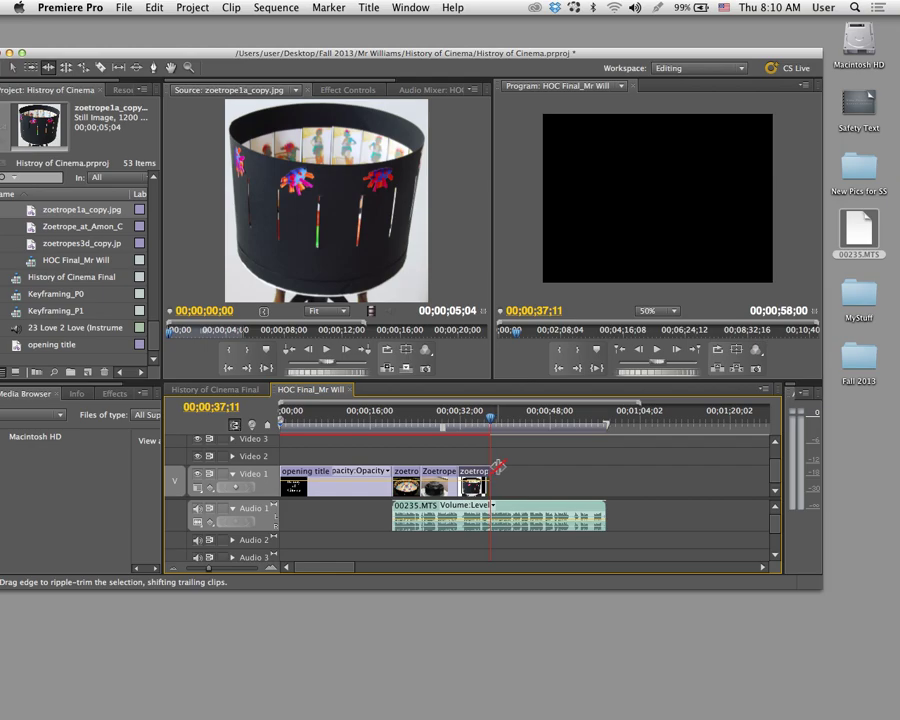
Step: Place zoetrope.jpg on Video 1 directly after the zoetrope1a_copy.jpg clip and shorten its end to about 00;00;41;00
{"action": "mouse_move", "coordinate": [12, 420]}
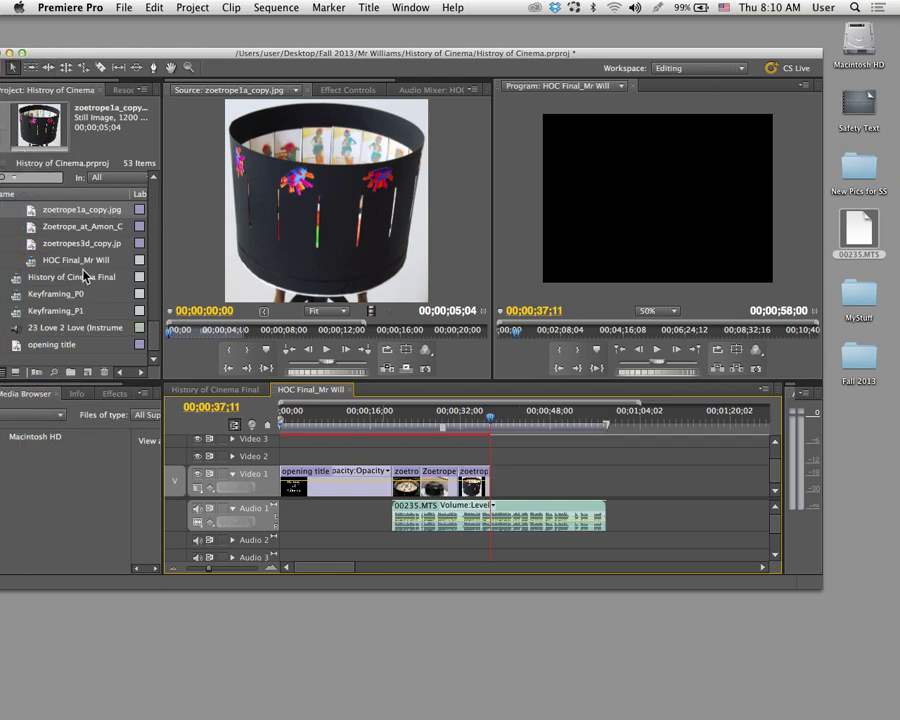
{"action": "scroll", "coordinate": [77, 267], "scroll_direction": "up", "scroll_amount": 1}
{"action": "scroll", "coordinate": [77, 266], "scroll_direction": "up", "scroll_amount": 1}
{"action": "left_click_drag", "start_coordinate": [31, 230], "coordinate": [500, 489]}
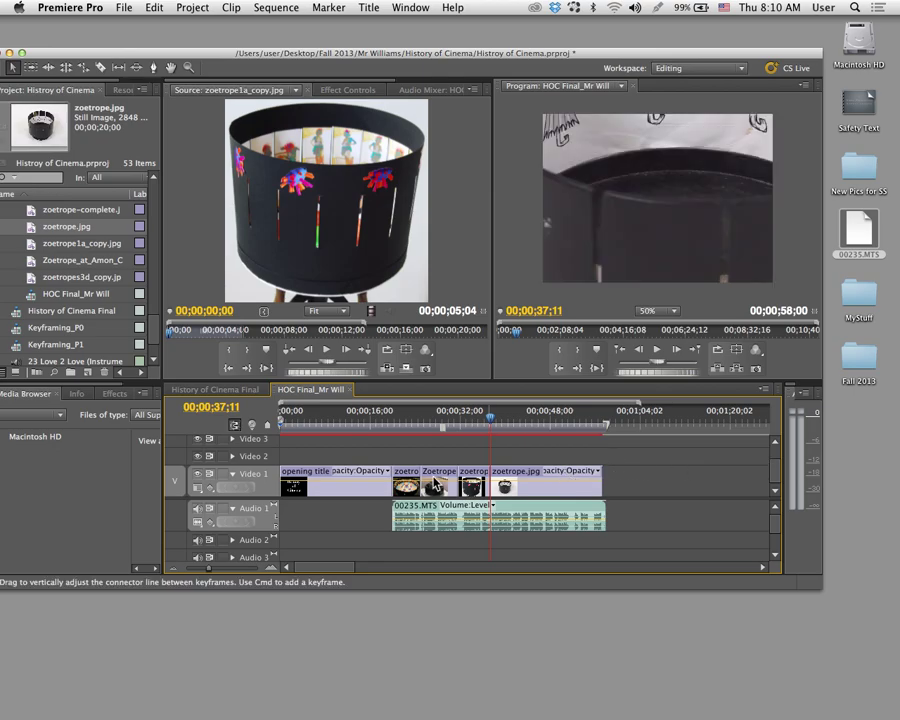
{"action": "left_click_drag", "start_coordinate": [601, 488], "coordinate": [509, 487]}
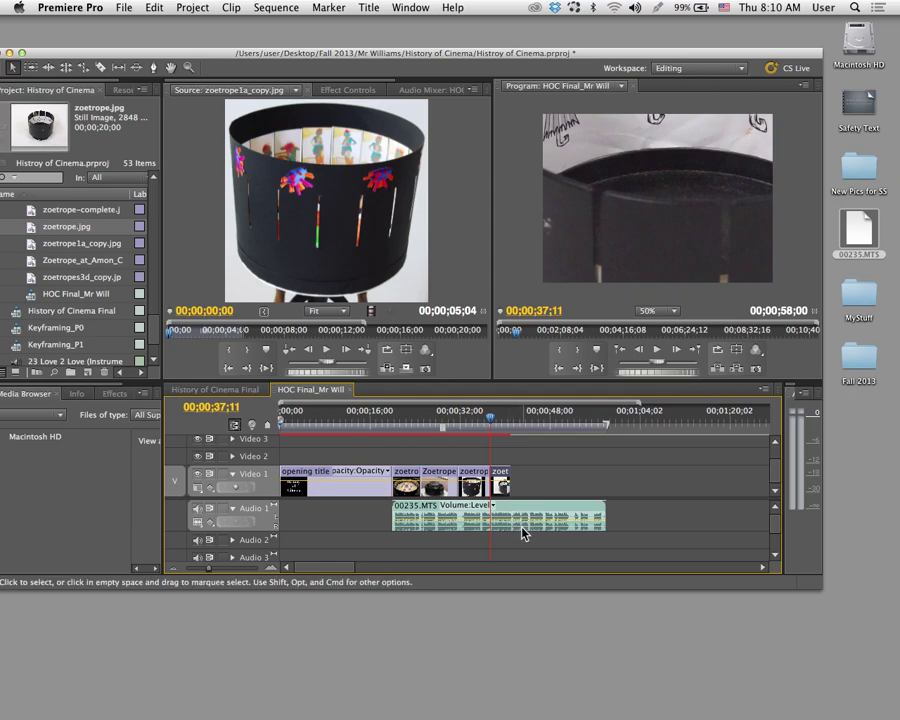
Step: Apply Scale to Frame Size to the zoetrope image clips on Video 1 and check their framing
{"action": "key", "text": "equal"}
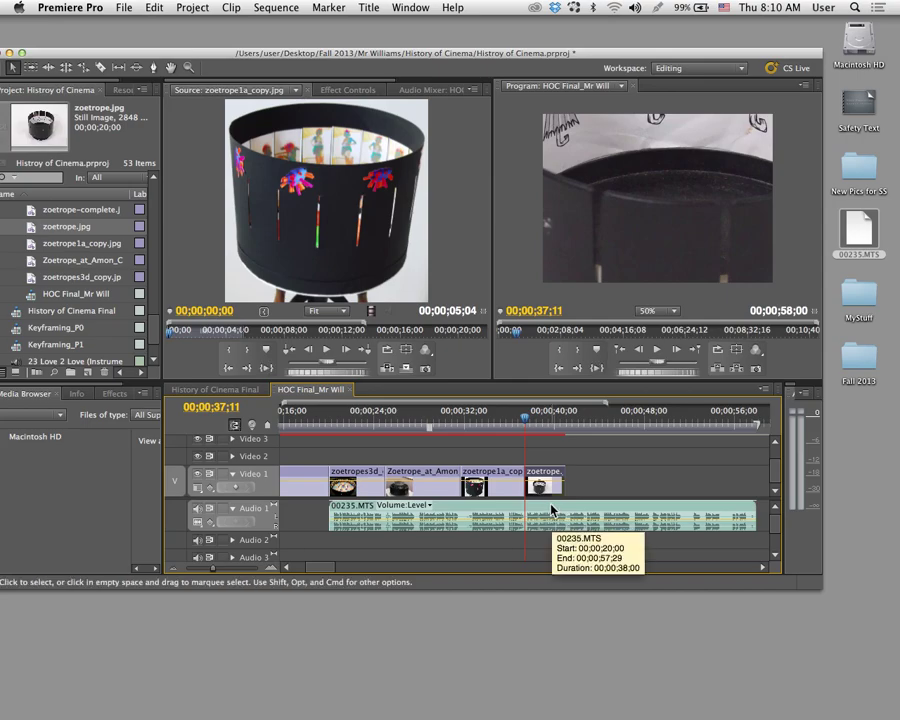
{"action": "left_click_drag", "start_coordinate": [525, 417], "coordinate": [381, 450]}
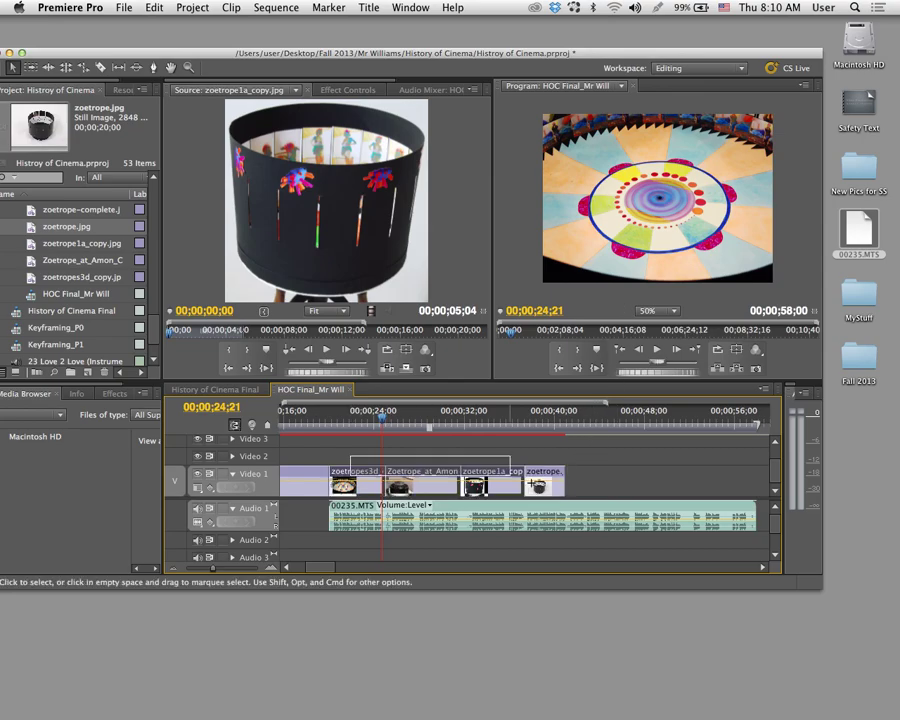
{"action": "right_click", "coordinate": [499, 494]}
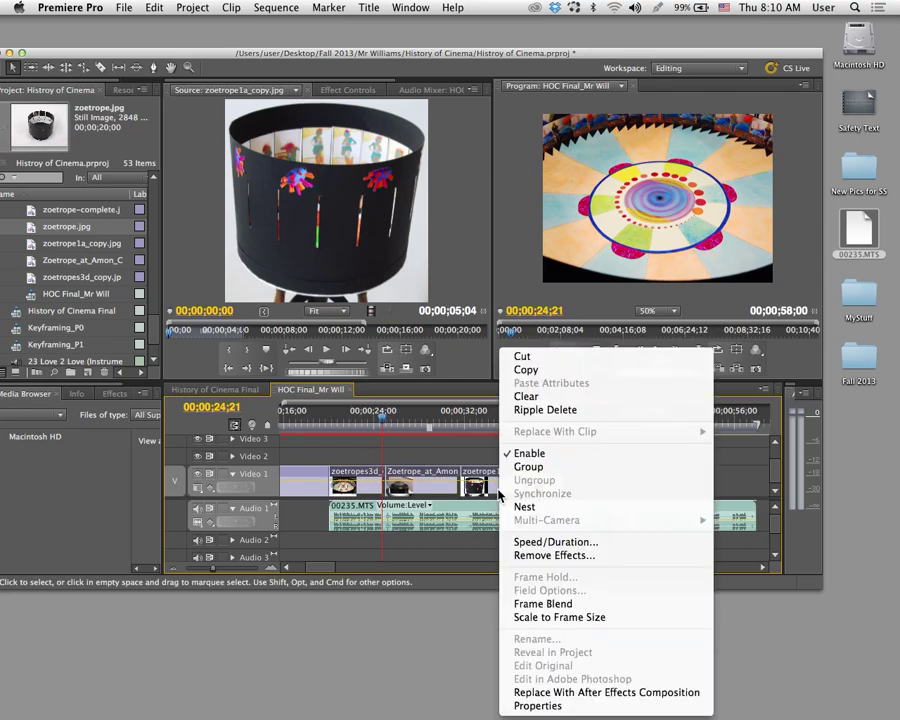
{"action": "left_click", "coordinate": [559, 617]}
{"action": "left_click_drag", "start_coordinate": [430, 426], "coordinate": [482, 425]}
{"action": "left_click", "coordinate": [488, 428]}
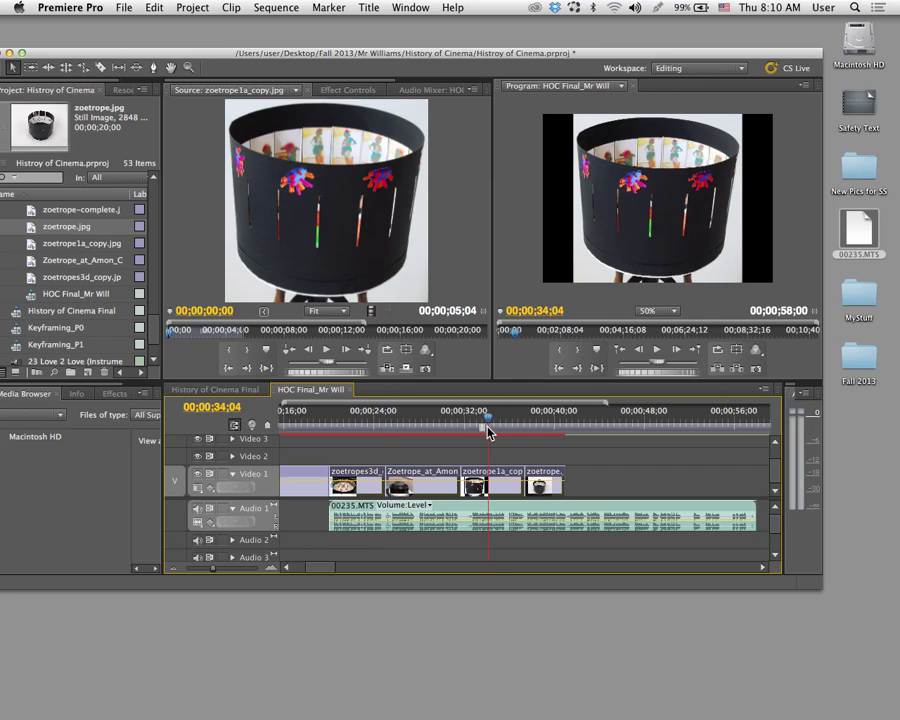
{"action": "left_click", "coordinate": [541, 433]}
{"action": "left_click", "coordinate": [344, 425]}
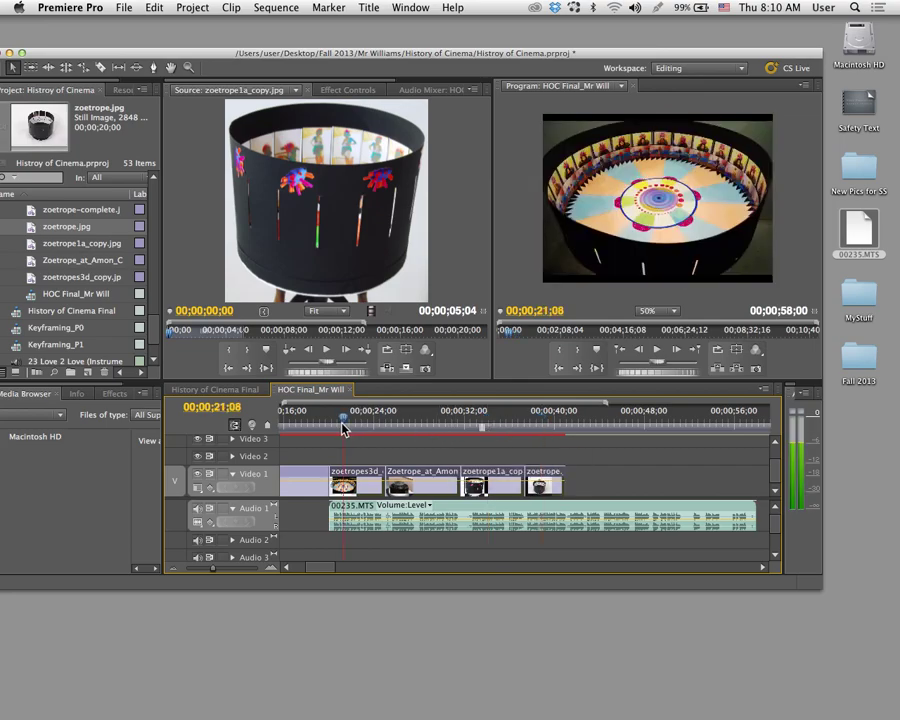
Step: Play the sequence from the start of the narration and set the playhead at 00;00;48;11
{"action": "left_click", "coordinate": [327, 426]}
{"action": "key", "text": "space"}
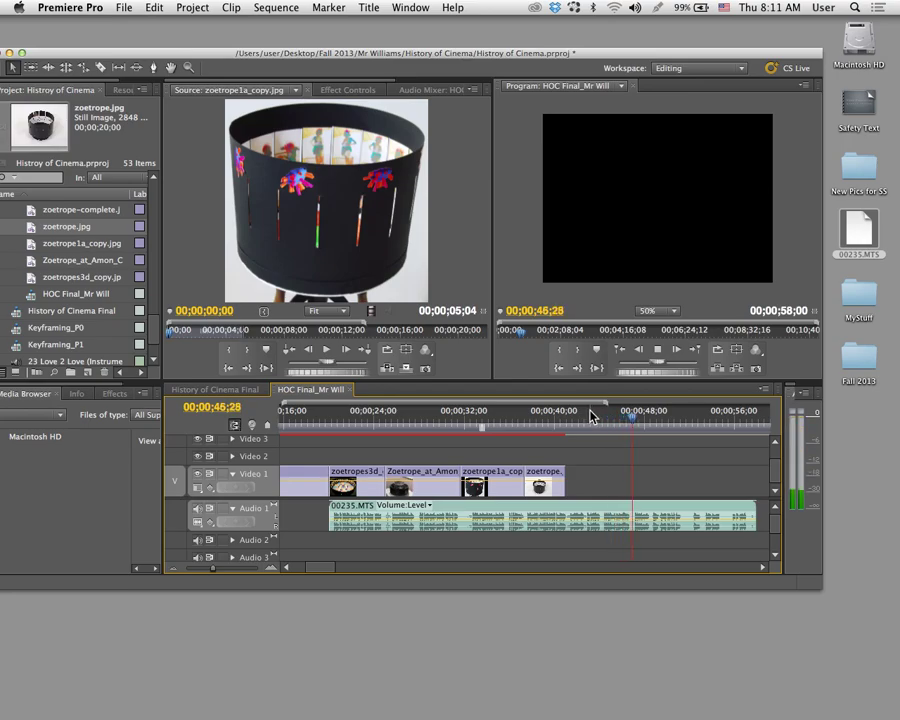
{"action": "key", "text": "space"}
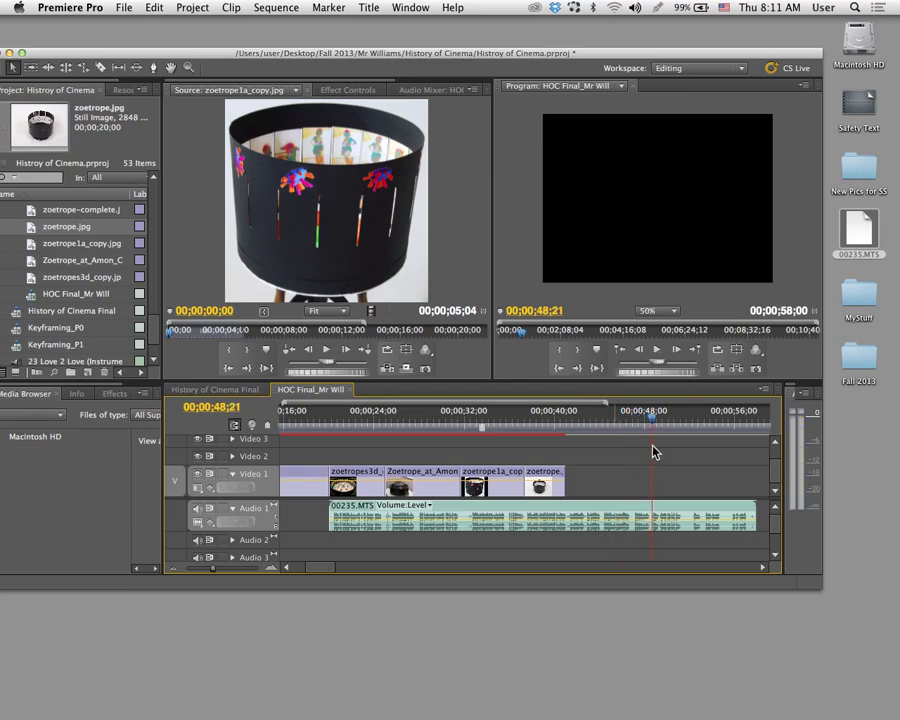
{"action": "left_click", "coordinate": [648, 425]}
{"action": "left_click_drag", "start_coordinate": [648, 425], "coordinate": [650, 420]}
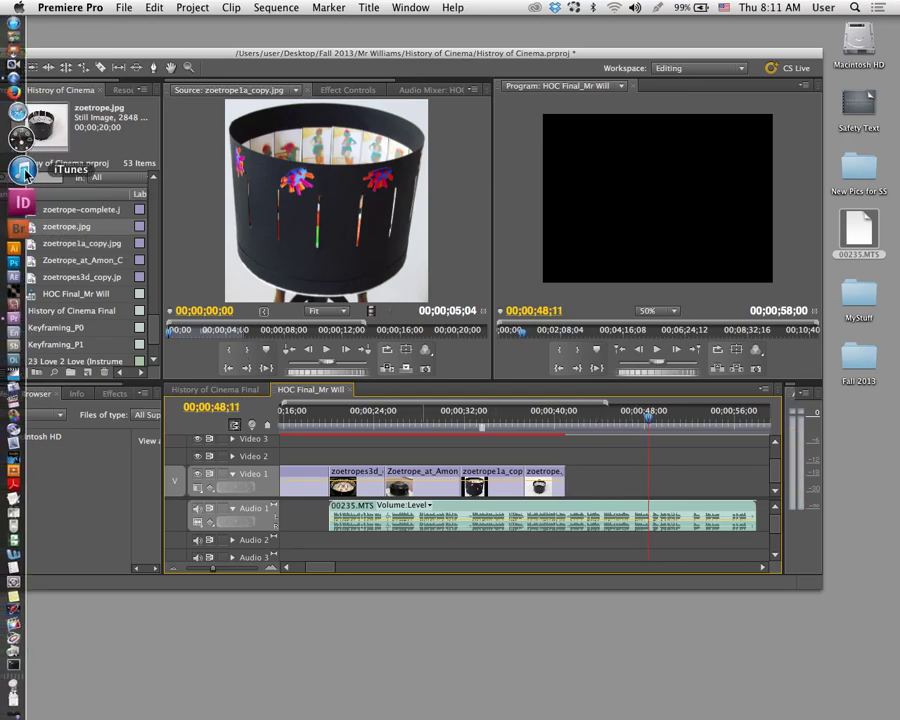
Step: Place zoetrope-complete.jpg on Video 1 directly after the zoetrope.jpg clip and trim its end to 00;00;48;11
{"action": "left_click_drag", "start_coordinate": [42, 212], "coordinate": [578, 487]}
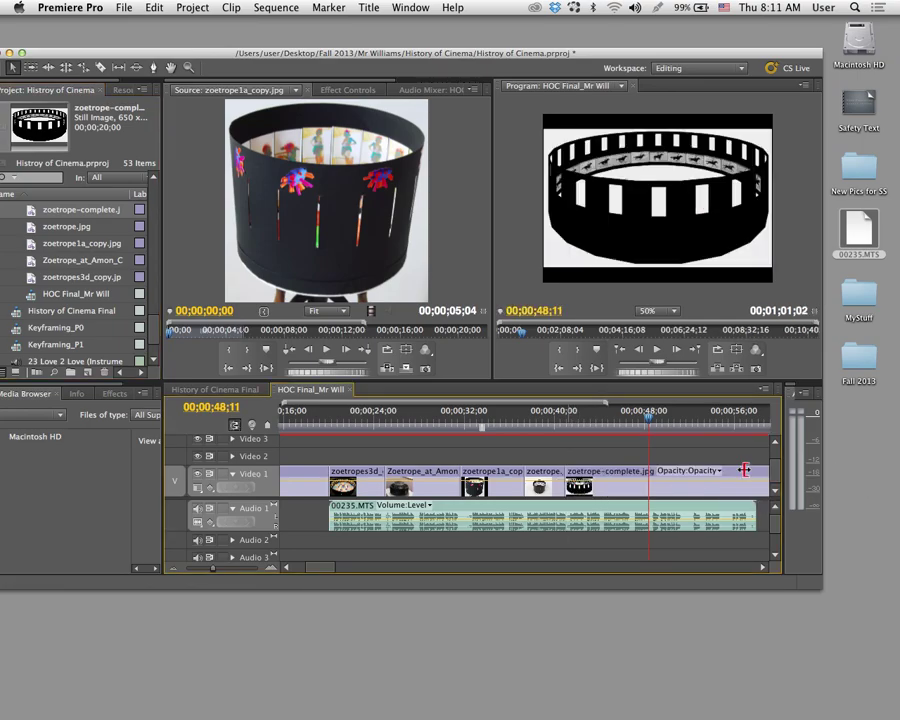
{"action": "key", "text": "h"}
{"action": "left_click_drag", "start_coordinate": [697, 476], "coordinate": [587, 472]}
{"action": "key", "text": "v"}
{"action": "left_click_drag", "start_coordinate": [573, 483], "coordinate": [546, 483]}
{"action": "key", "text": "alt"}
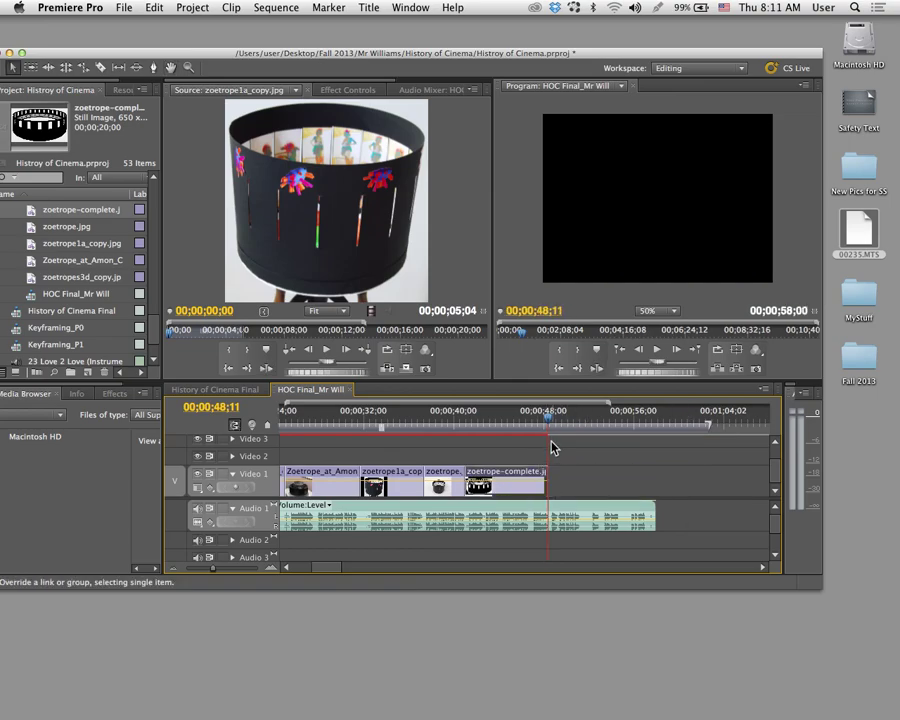
{"action": "mouse_move", "coordinate": [541, 478]}
{"action": "left_mouse_down"}
{"action": "mouse_move", "coordinate": [532, 484]}
{"action": "mouse_move", "coordinate": [540, 482]}
{"action": "left_mouse_up"}
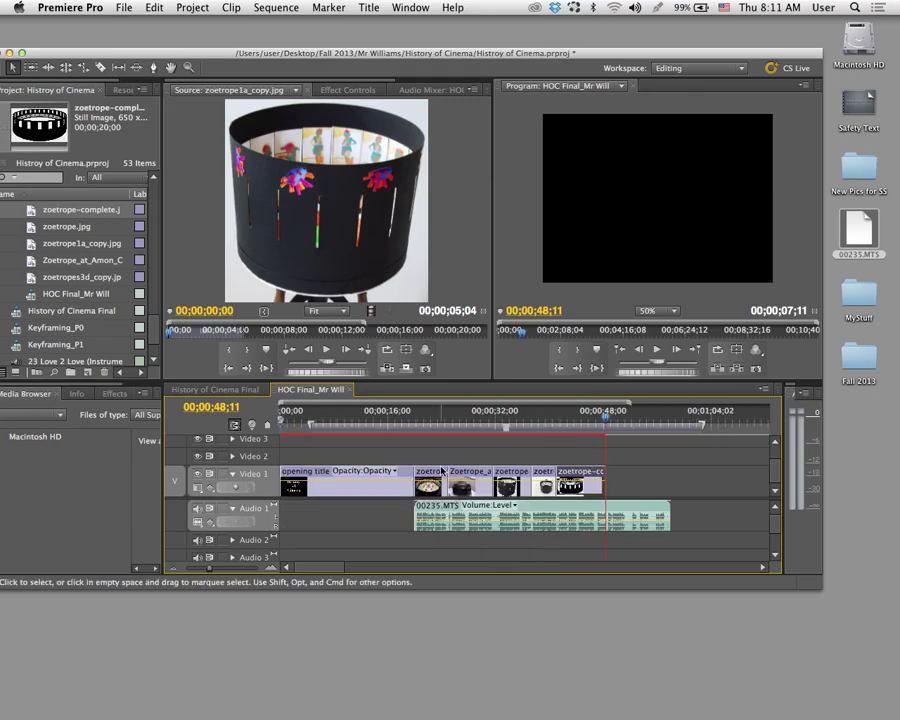
Step: Keyframe the zoetropes3d_copy.jpg clip's Scale from 100 at 00;00;20;00 to 144 at 00;00;24;29
{"action": "left_click", "coordinate": [418, 420]}
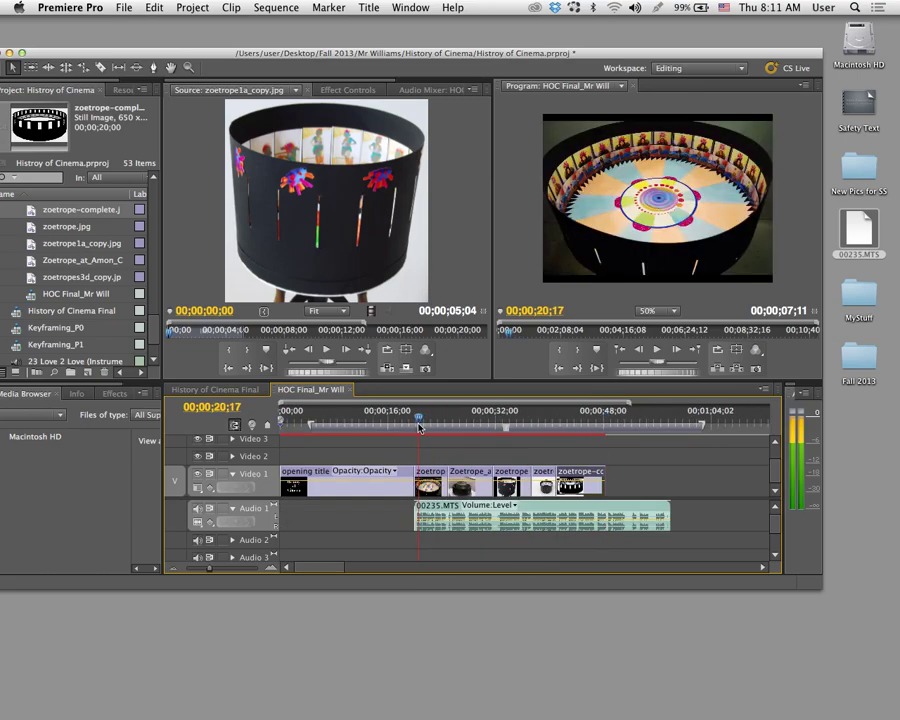
{"action": "left_click", "coordinate": [431, 492]}
{"action": "left_click", "coordinate": [347, 90]}
{"action": "left_click", "coordinate": [352, 112]}
{"action": "left_click", "coordinate": [282, 140]}
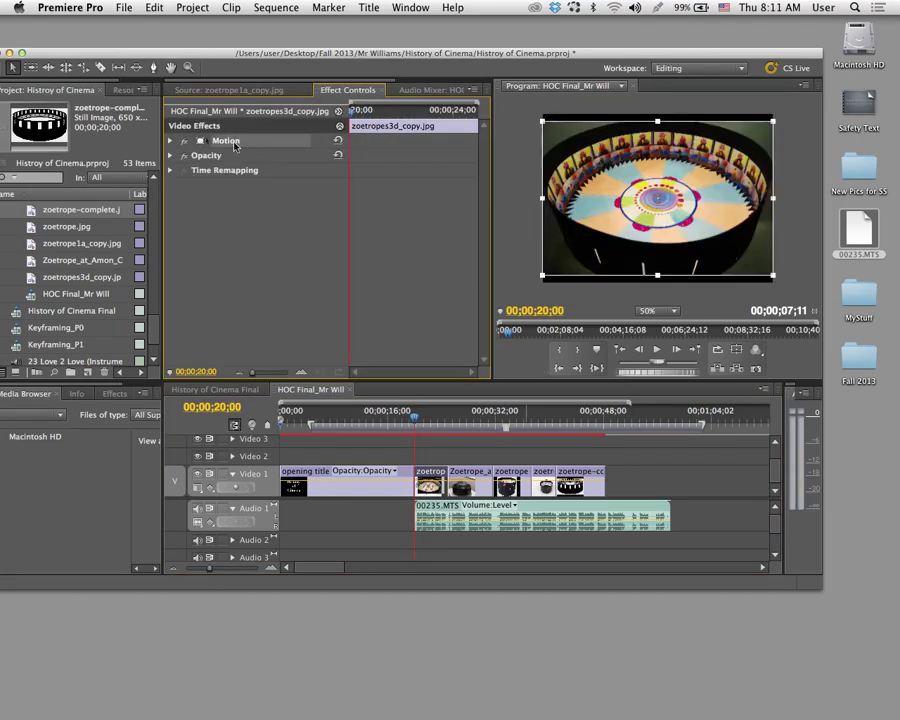
{"action": "left_click", "coordinate": [170, 140]}
{"action": "left_click", "coordinate": [241, 170]}
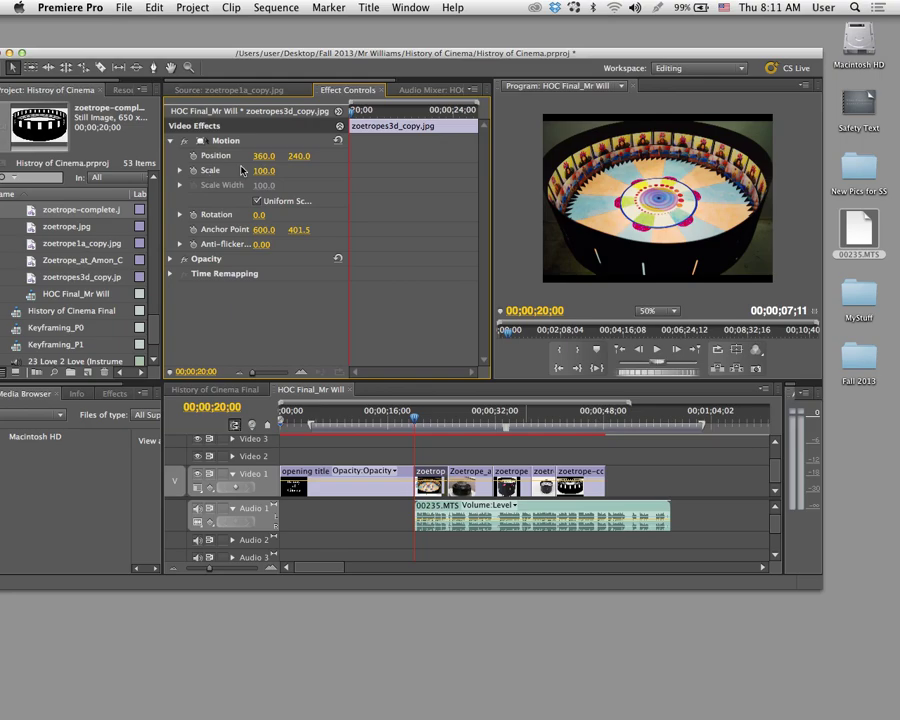
{"action": "left_click", "coordinate": [193, 170]}
{"action": "left_click_drag", "start_coordinate": [351, 111], "coordinate": [484, 115]}
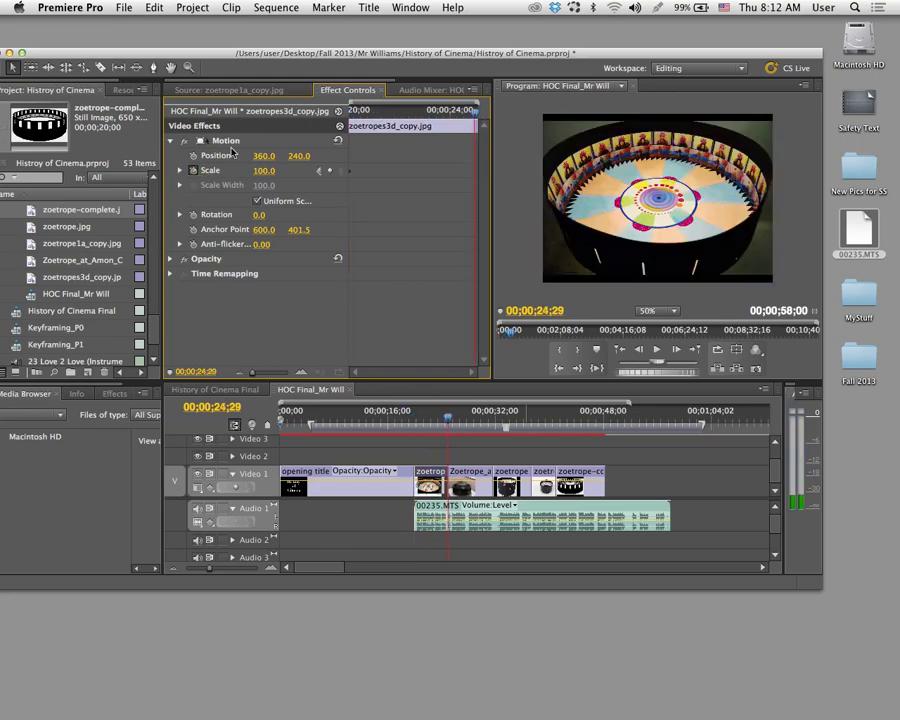
{"action": "left_click_drag", "start_coordinate": [258, 172], "coordinate": [486, 362]}
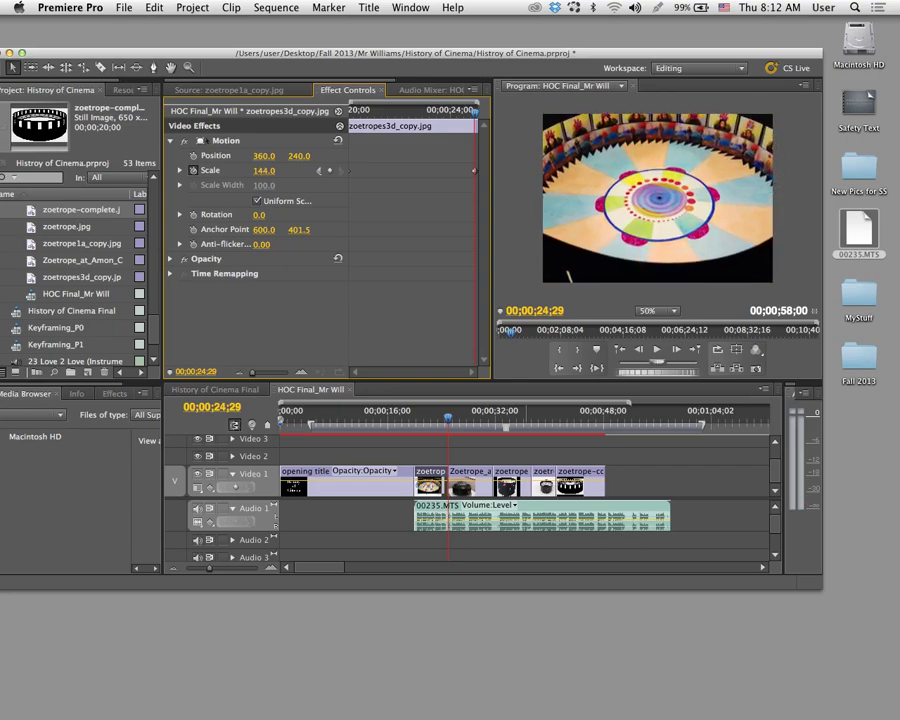
Step: Keyframe the Amon Carter Museum clip's Scale from 182 at 00;00;25;00 to 105 at 00;00;31;20
{"action": "left_click", "coordinate": [462, 480]}
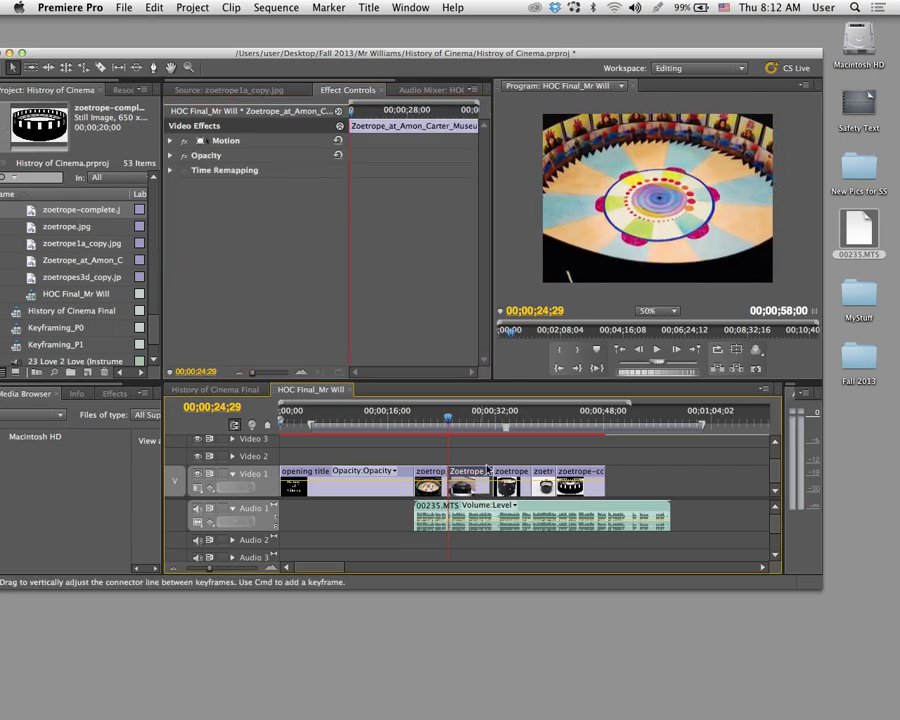
{"action": "left_click", "coordinate": [235, 143]}
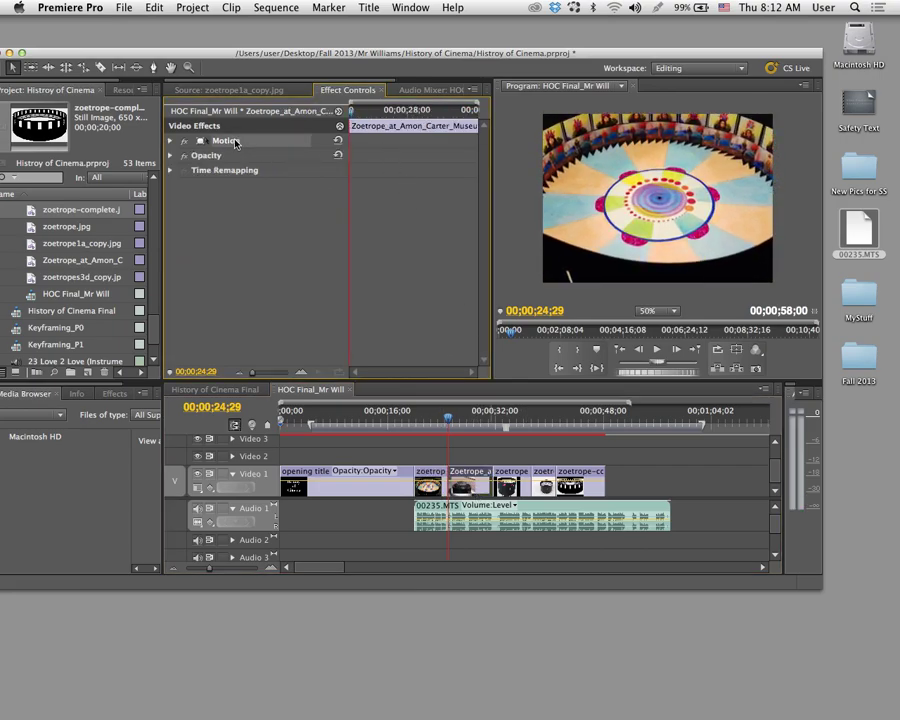
{"action": "left_click", "coordinate": [172, 141]}
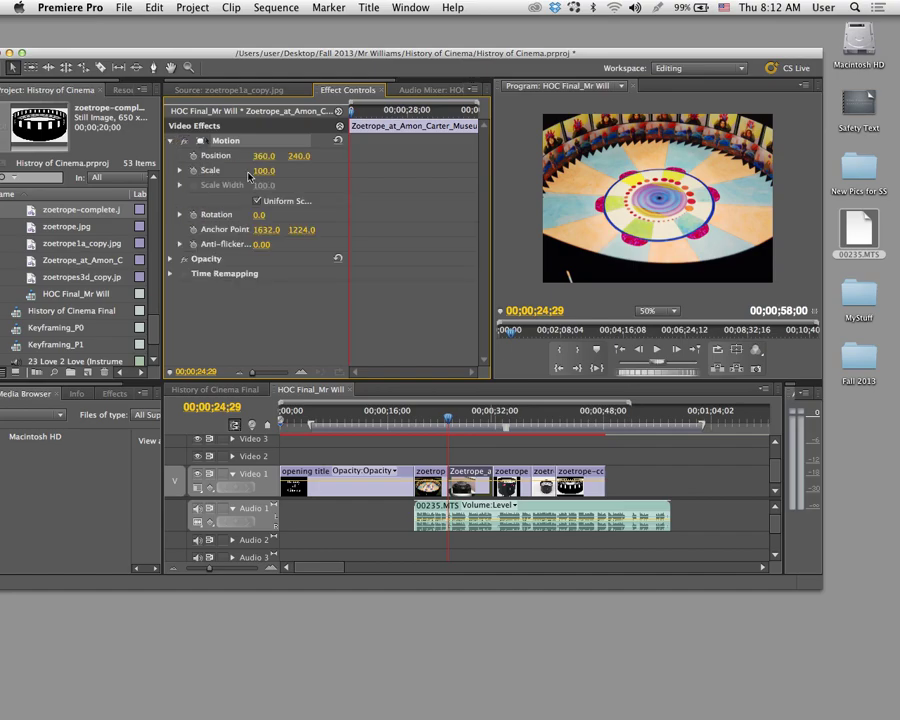
{"action": "left_click", "coordinate": [194, 172]}
{"action": "key", "text": "Right"}
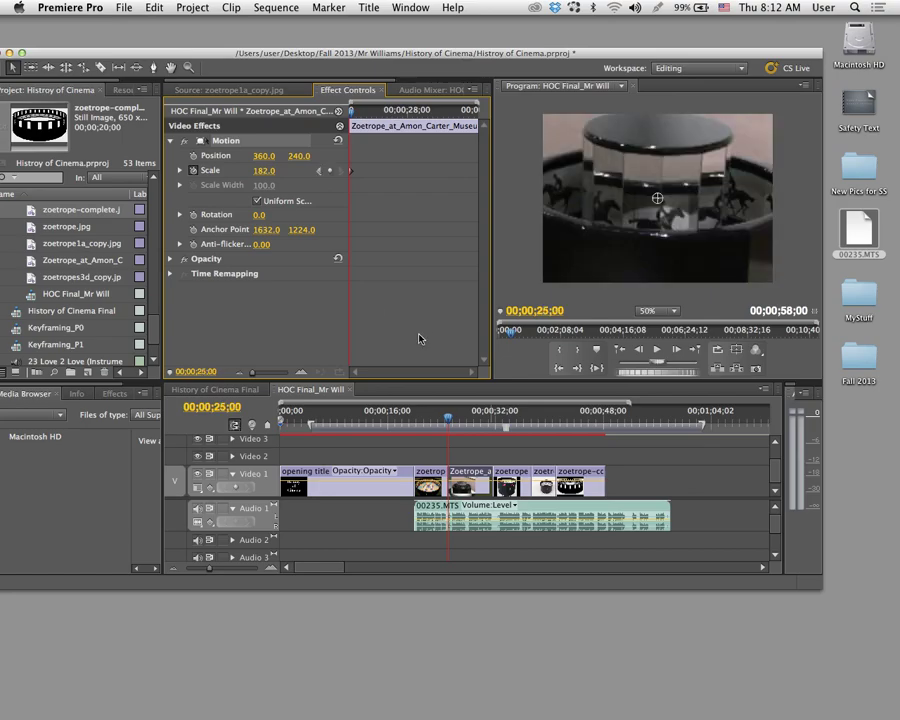
{"action": "left_click_drag", "start_coordinate": [379, 120], "coordinate": [479, 118]}
{"action": "key", "text": "Left"}
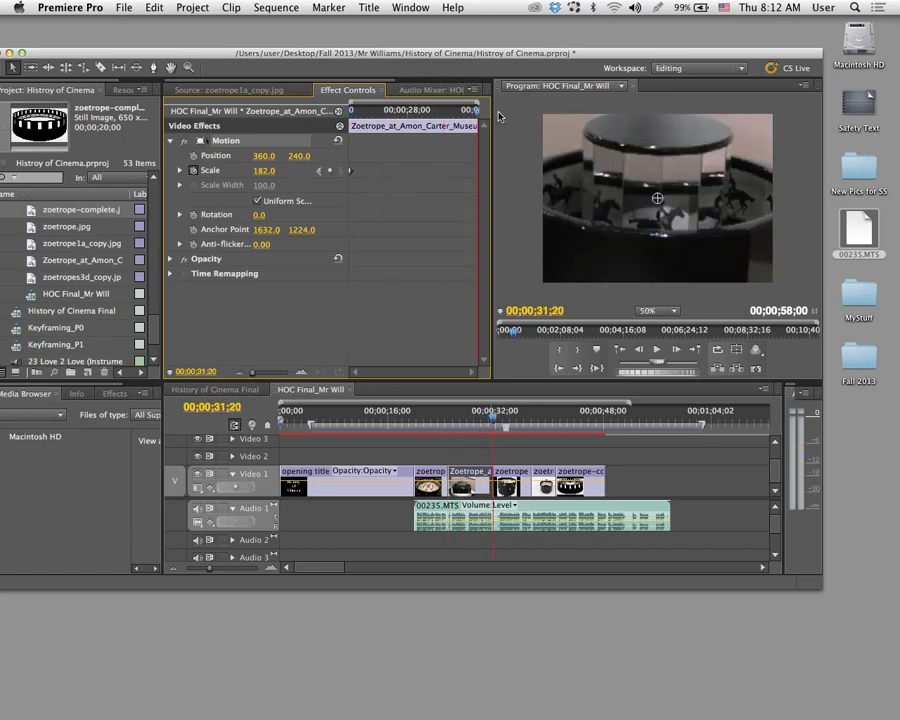
{"action": "left_click_drag", "start_coordinate": [263, 170], "coordinate": [187, 170]}
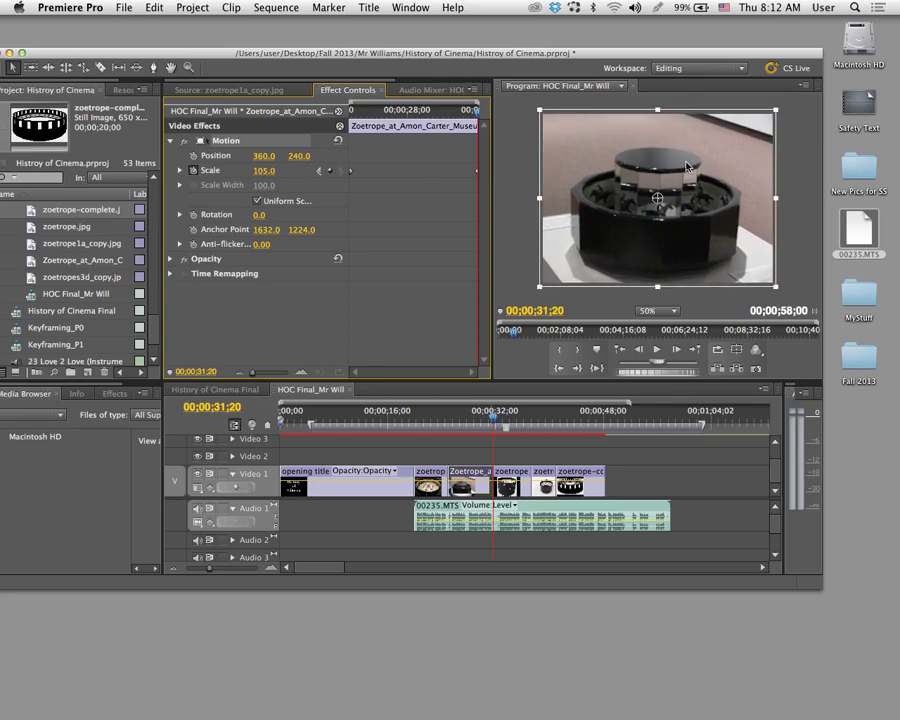
Step: Save the project and play back the sequence from just before the narration to review the animated zoetrope stills
{"action": "key", "text": "super+s"}
{"action": "left_click_drag", "start_coordinate": [484, 423], "coordinate": [395, 430]}
{"action": "left_click", "coordinate": [432, 454]}
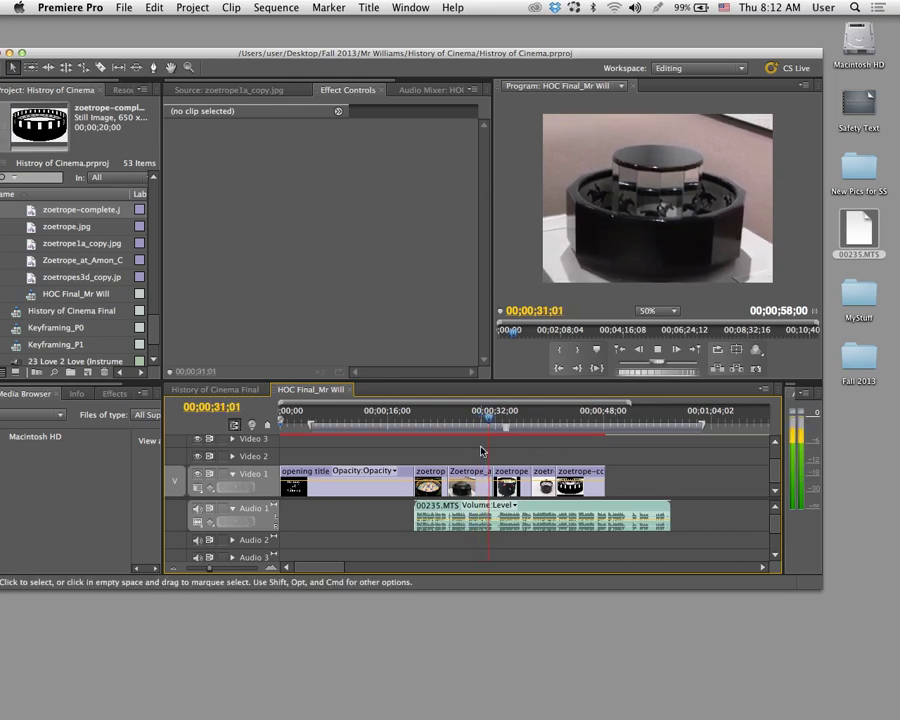
{"action": "key", "text": "space"}
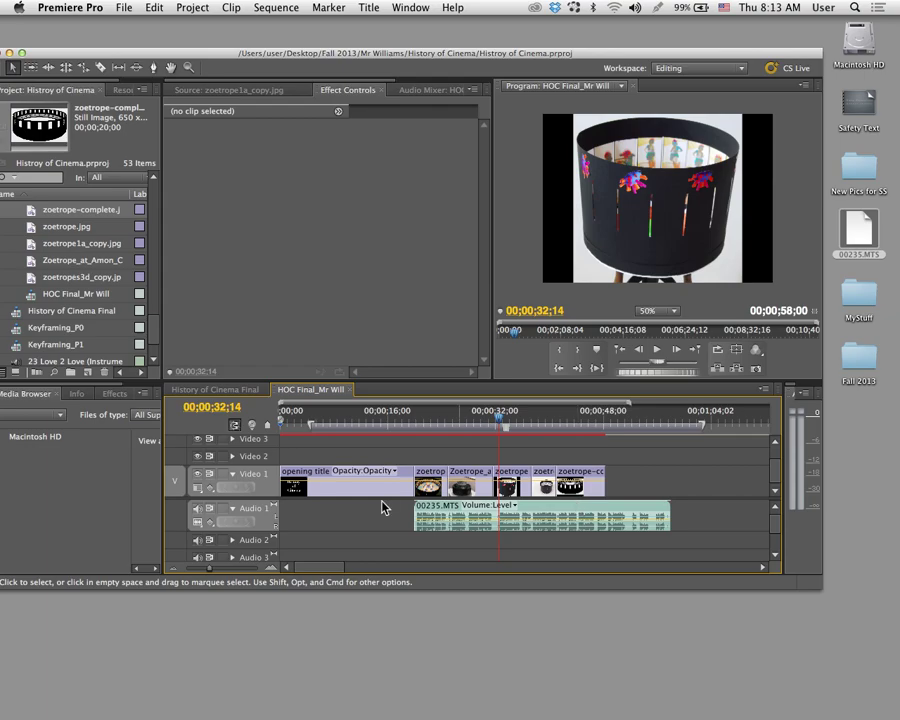
Step: Make the Audio 1 track taller to enlarge the narration's waveform, and save the project
{"action": "left_click", "coordinate": [233, 509]}
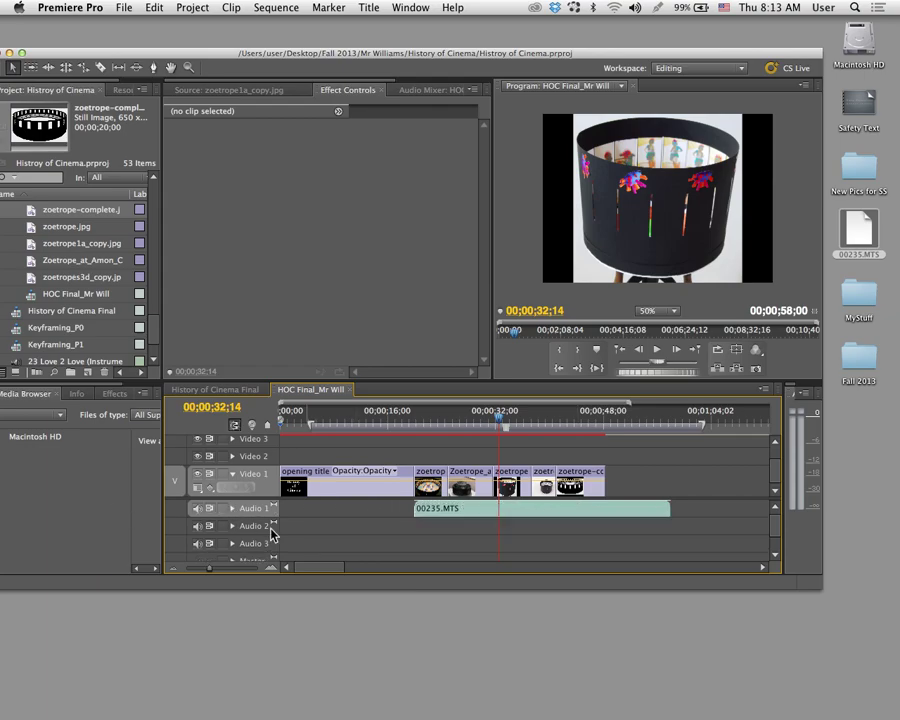
{"action": "left_click", "coordinate": [233, 509]}
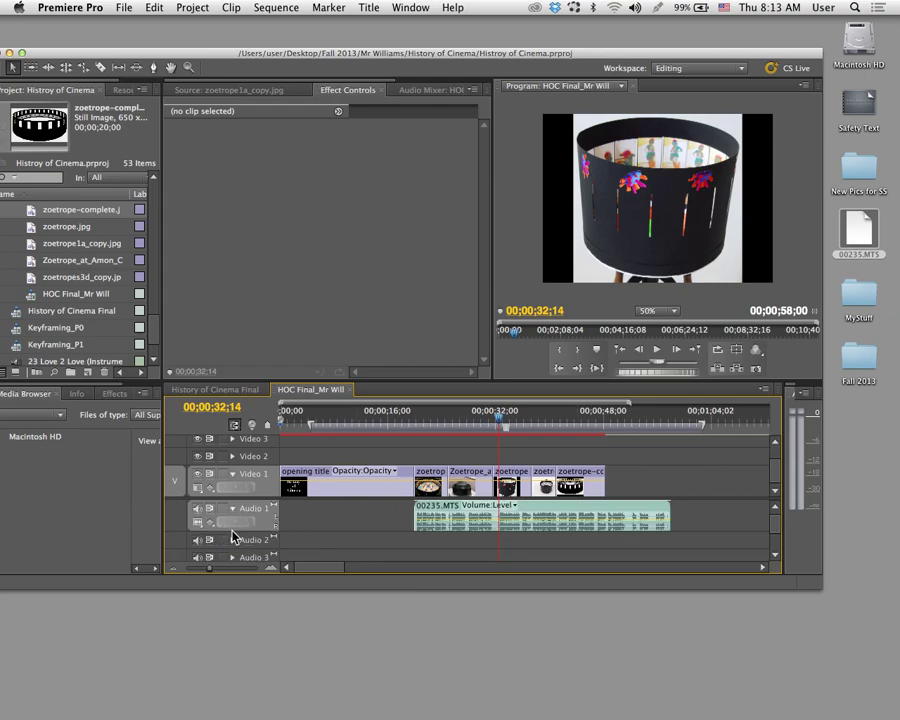
{"action": "left_click_drag", "start_coordinate": [233, 531], "coordinate": [231, 543]}
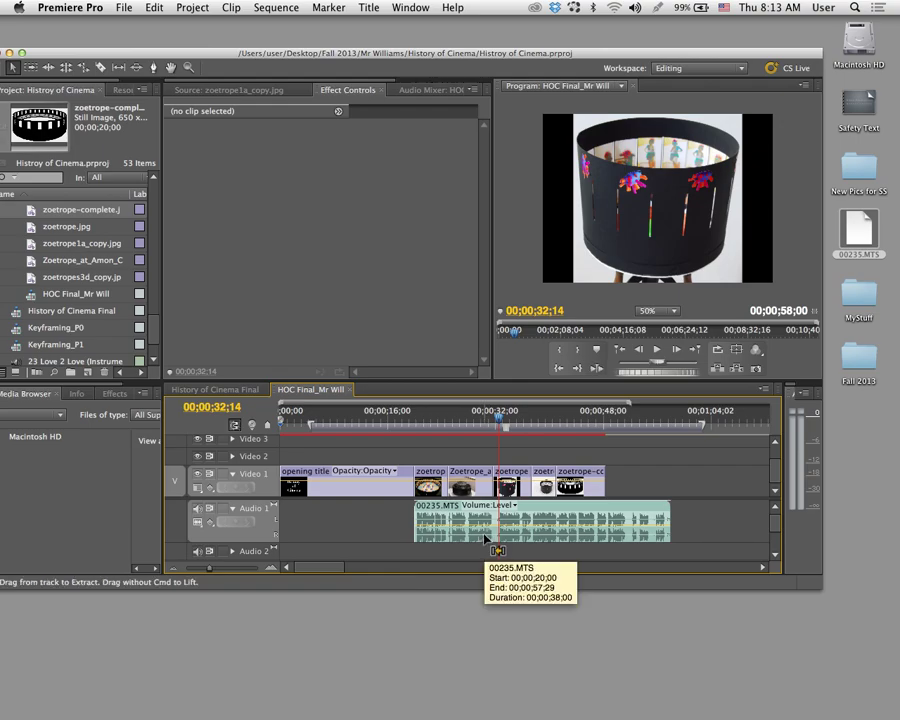
{"action": "key", "text": "super+s"}
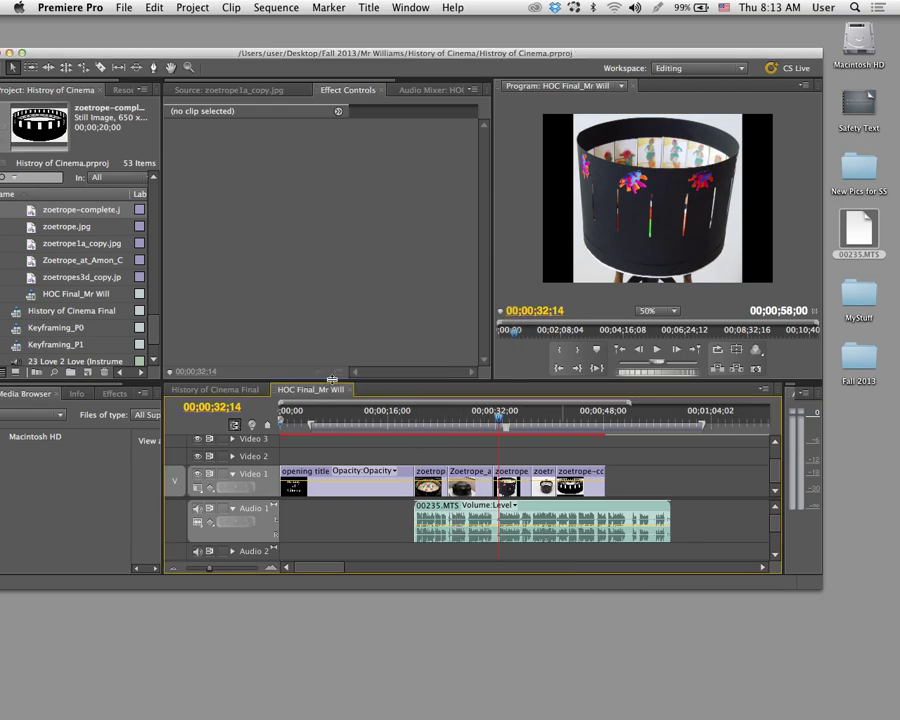
Step: Enlarge the timeline area to show all audio tracks and load the 23 Love 2 Love (Instrumental).m4a music into the Source monitor
{"action": "left_click_drag", "start_coordinate": [332, 380], "coordinate": [328, 299]}
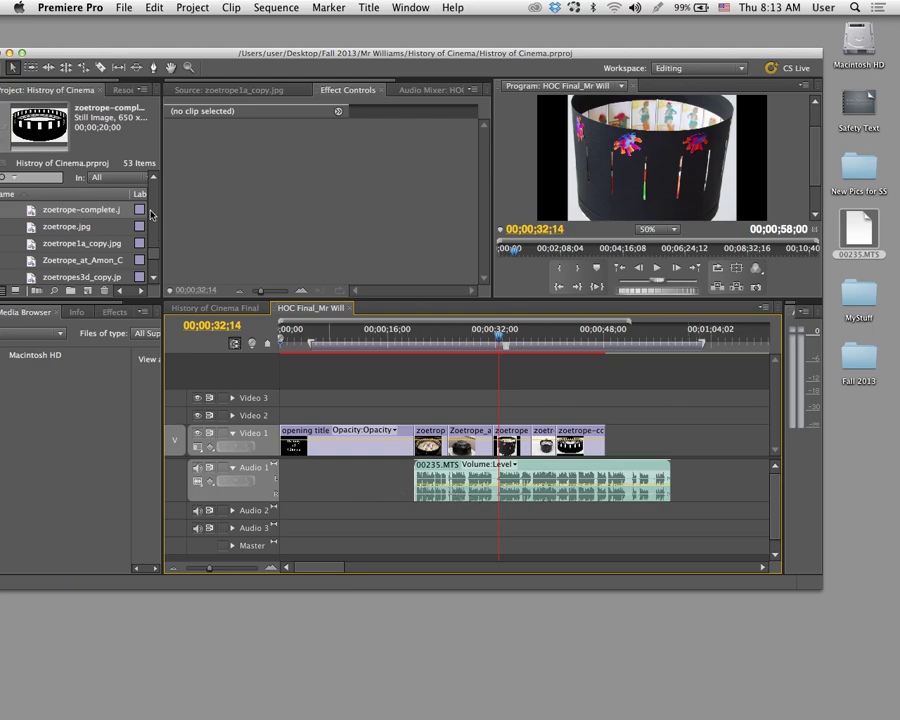
{"action": "mouse_move", "coordinate": [153, 258]}
{"action": "left_mouse_down"}
{"action": "mouse_move", "coordinate": [148, 181]}
{"action": "mouse_move", "coordinate": [154, 276]}
{"action": "left_mouse_up"}
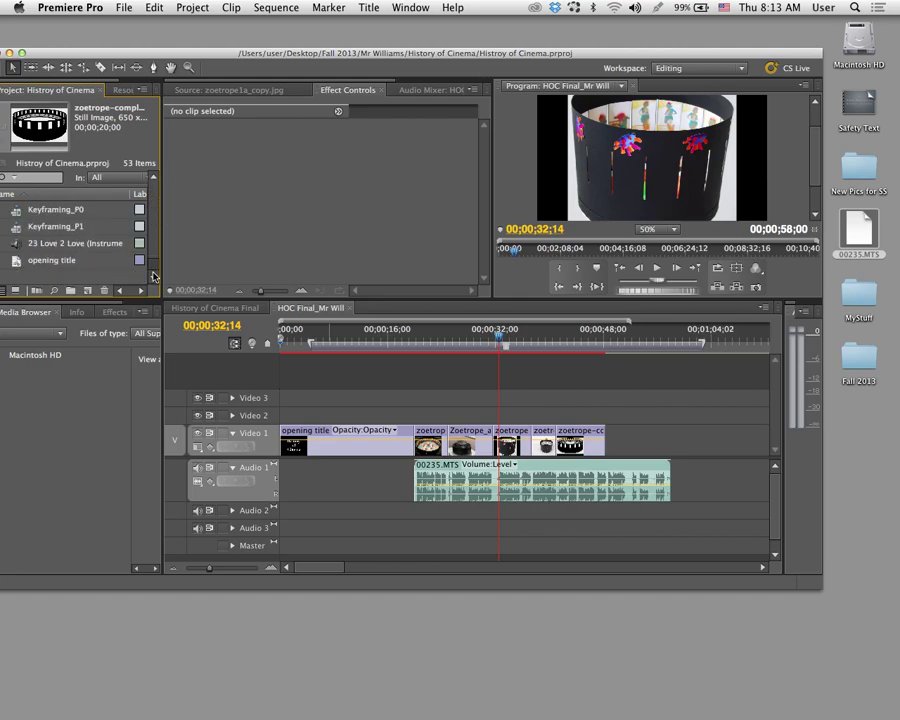
{"action": "left_click", "coordinate": [218, 90]}
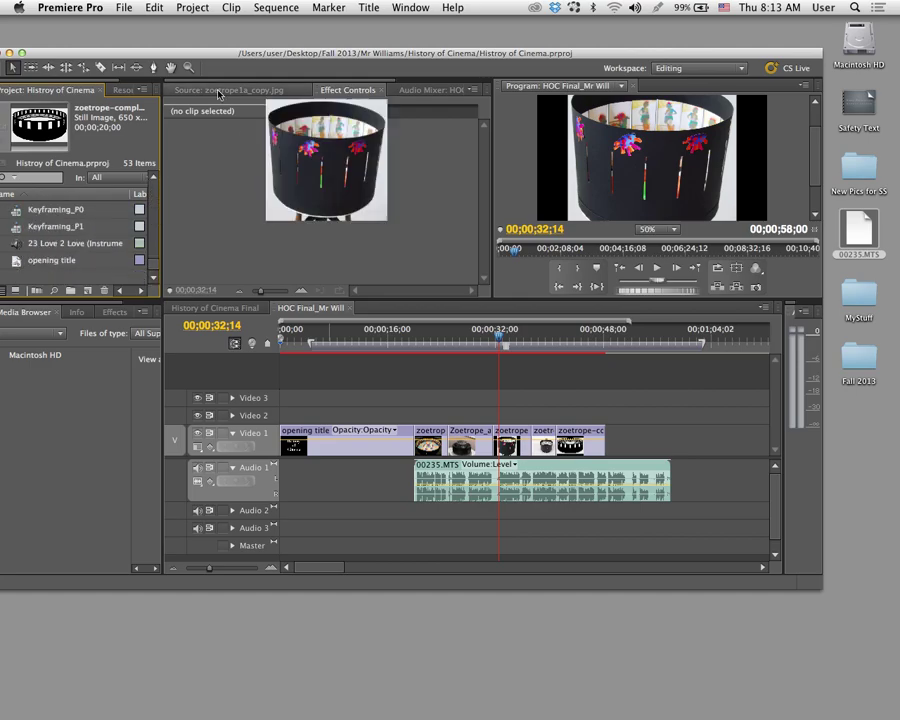
{"action": "left_click_drag", "start_coordinate": [22, 250], "coordinate": [294, 190]}
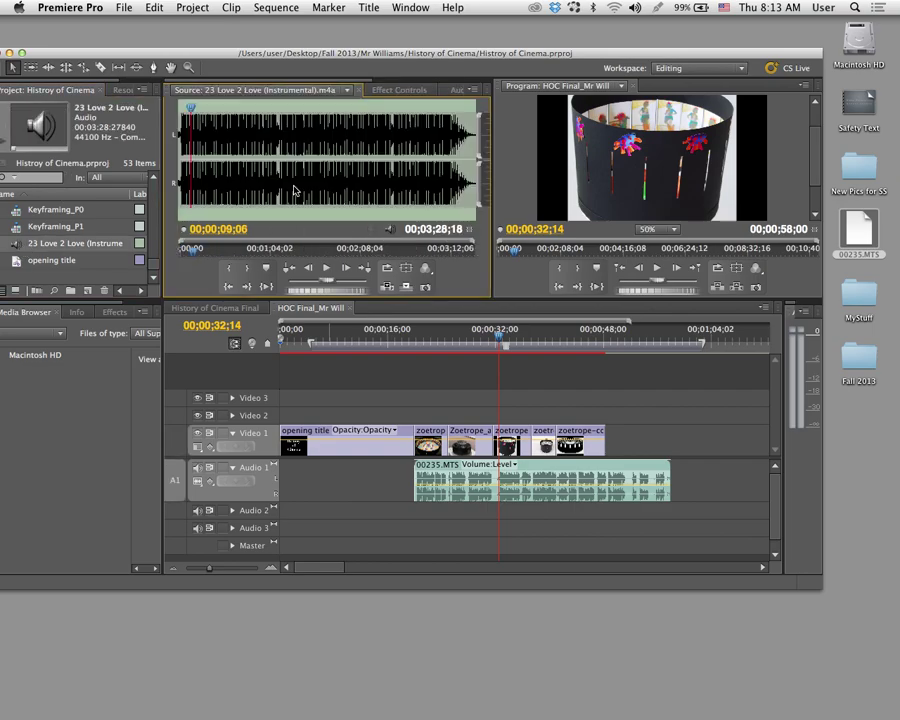